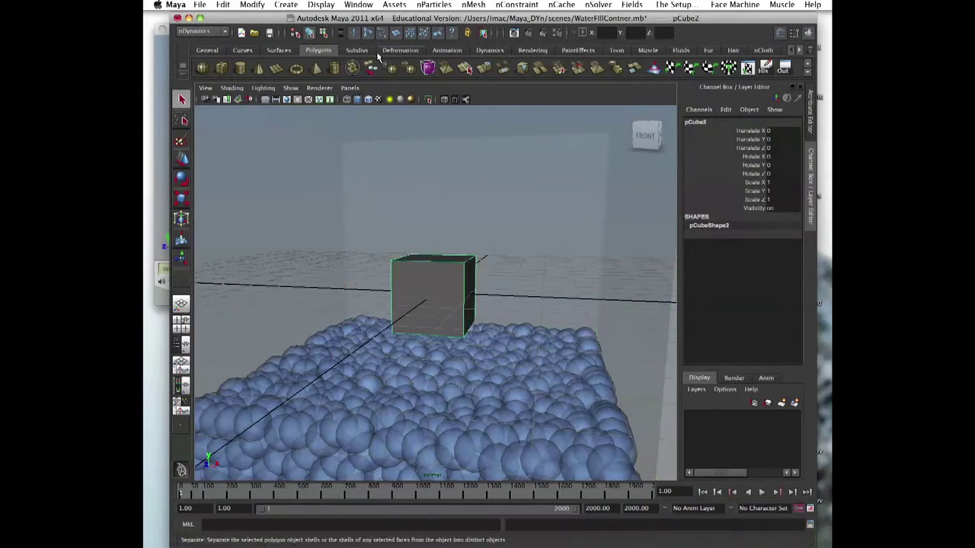
- Convert the small cube above the particles into an nCloth object and reselect it
left_click(473, 6)
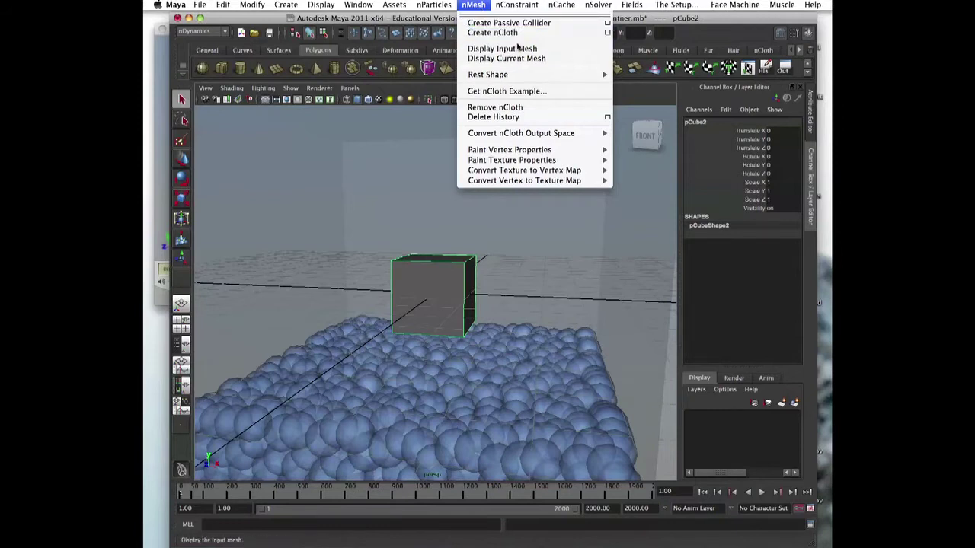
left_click(492, 33)
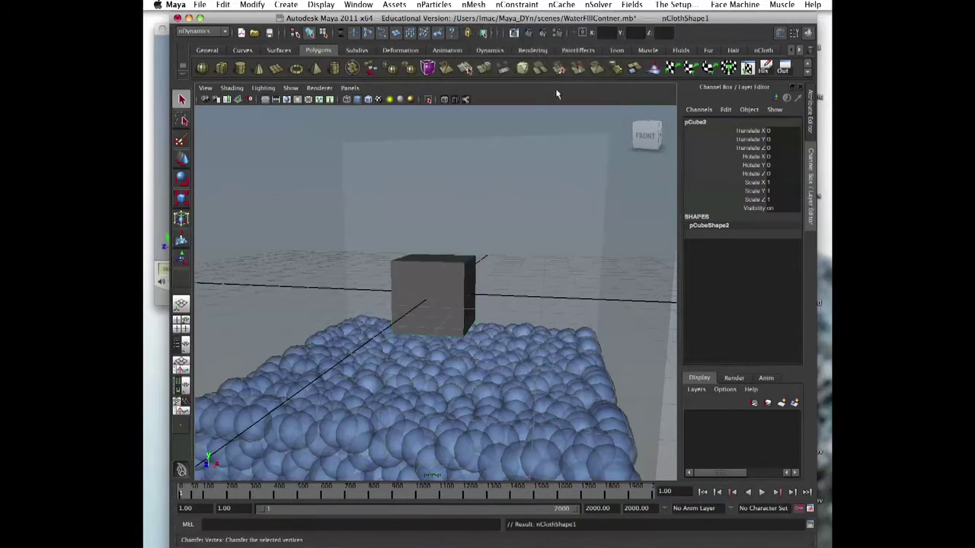
left_click(469, 268)
left_click(456, 272)
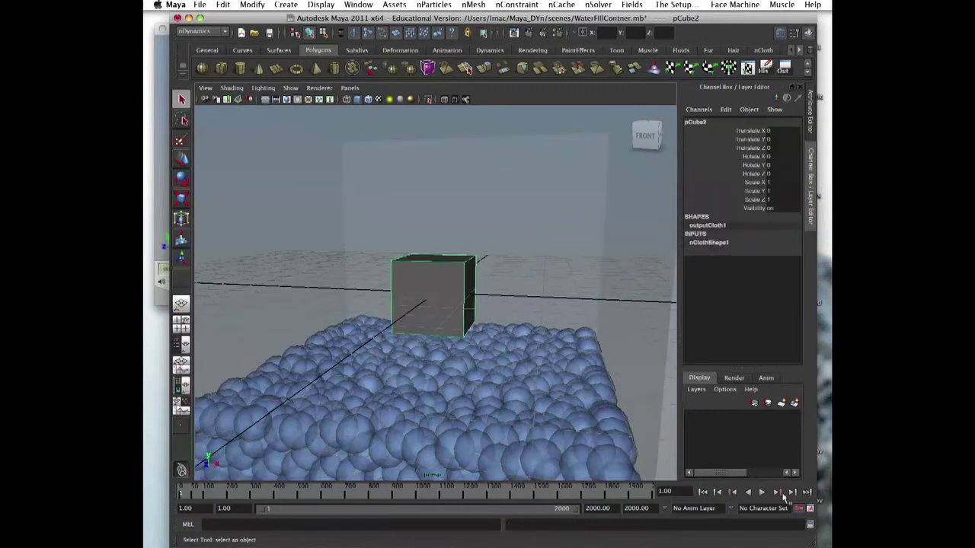
- Play the simulation to examine how the cloth cube lands on the particles, and rewind to frame 1
right_click_drag(555, 341, 487, 287, "alt")
left_click_drag(571, 358, 542, 315, "alt")
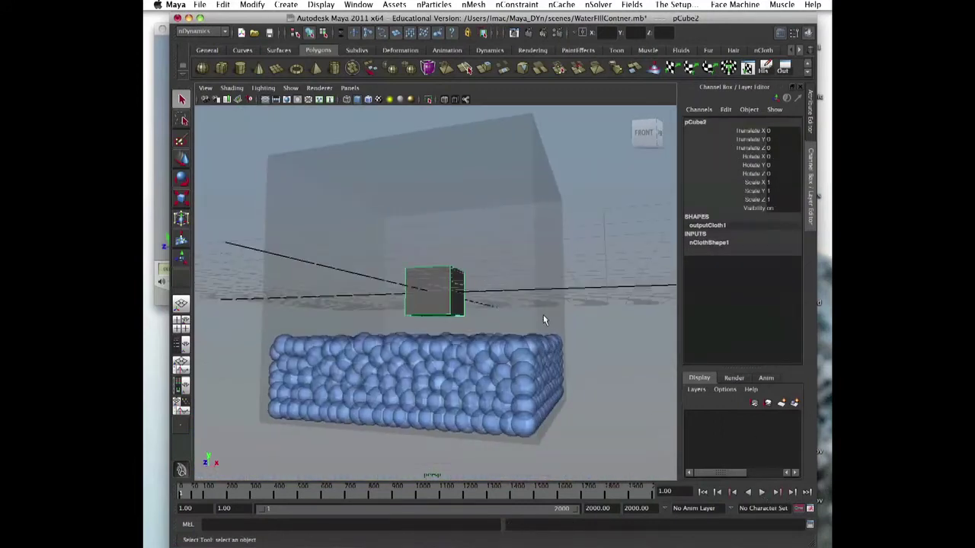
left_click(761, 492)
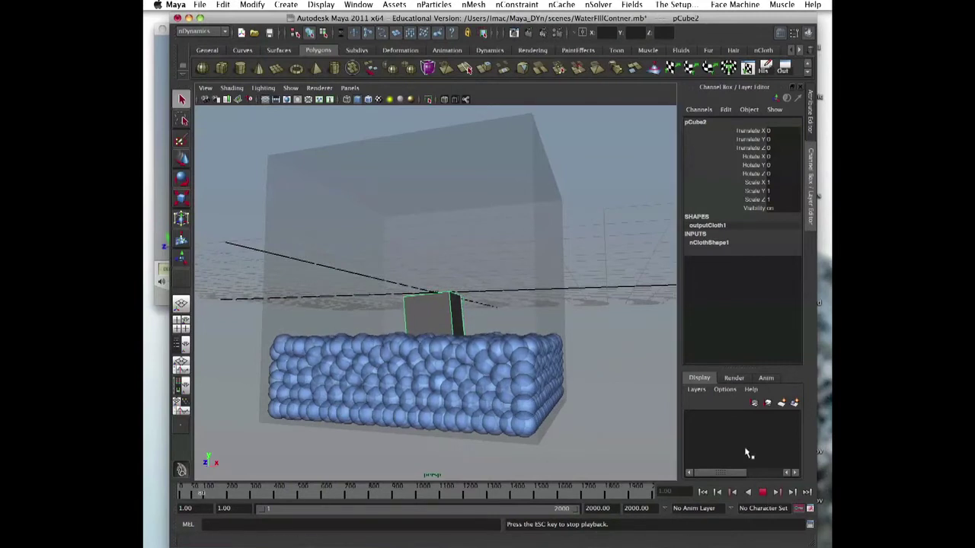
key("Escape")
left_click_drag(590, 286, 579, 250, "alt")
left_click_drag(567, 170, 587, 201, "alt")
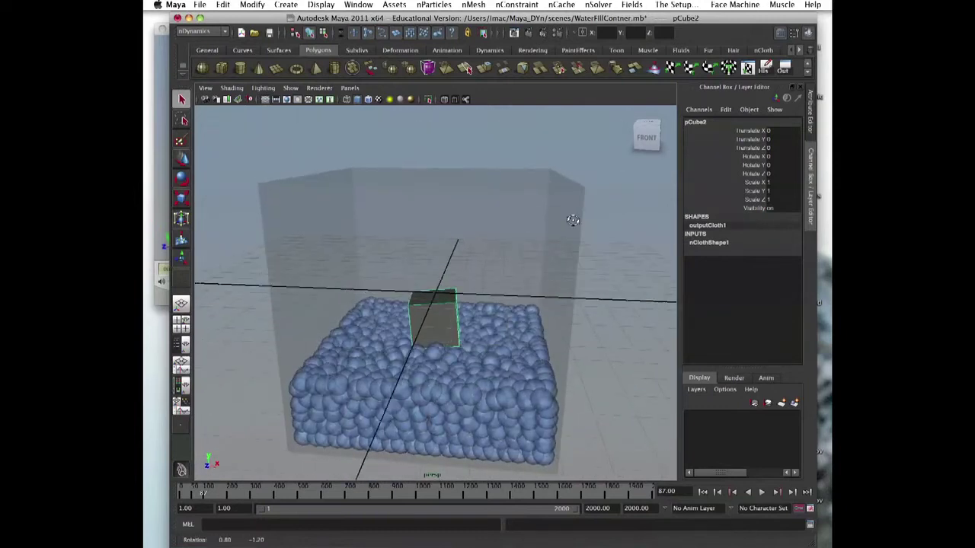
middle_click_drag(572, 218, 587, 210, "alt")
left_click_drag(587, 210, 586, 226, "alt")
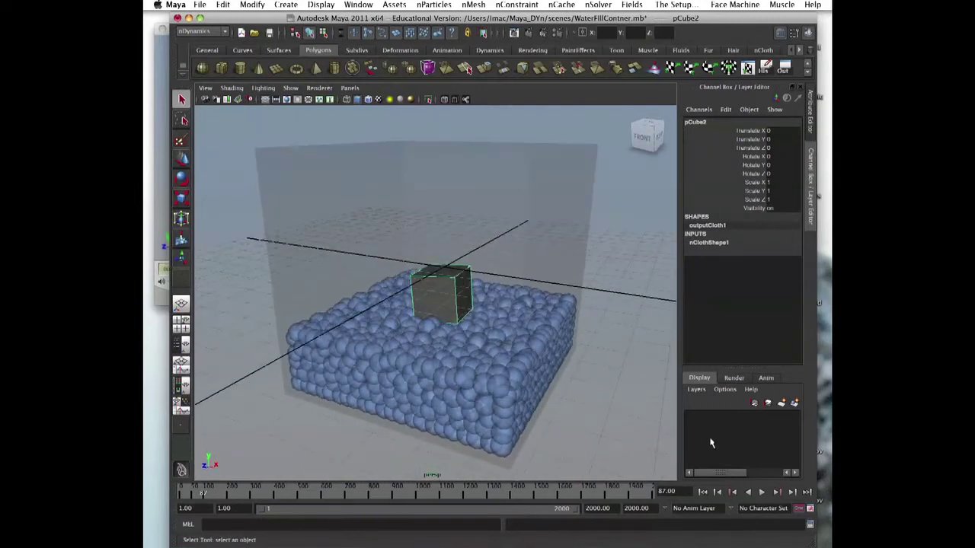
left_click(702, 492)
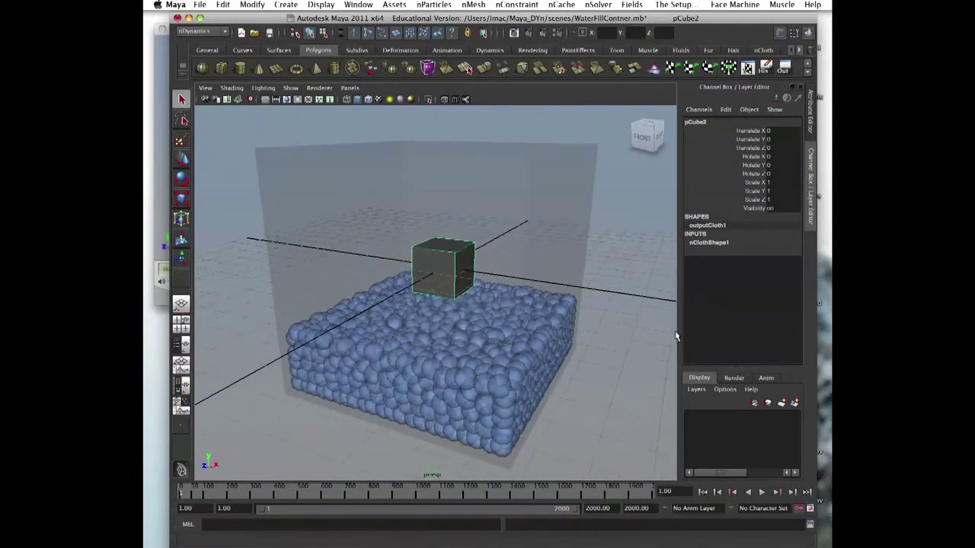
- Set the cube's nCloth Mass to 5 in its dynamic properties
left_click(780, 33)
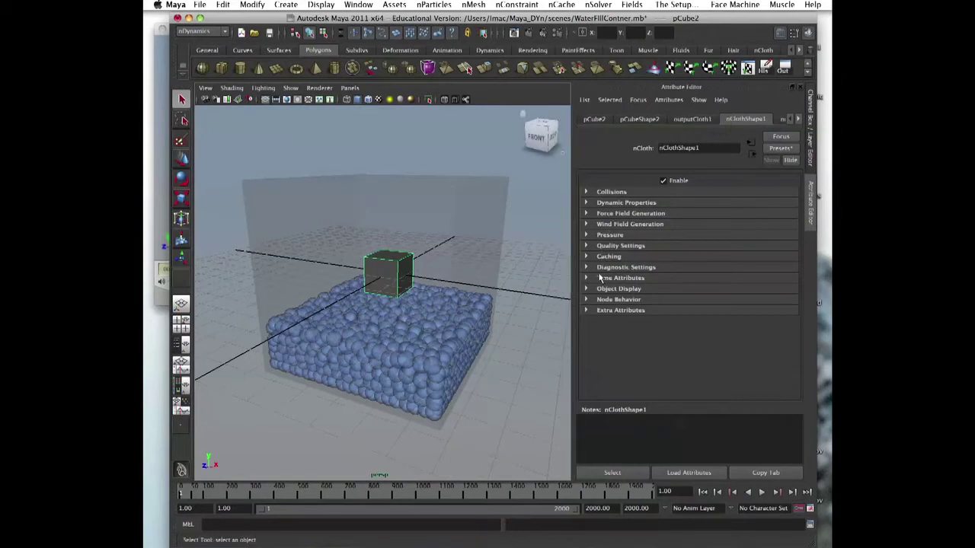
left_click(586, 204)
left_click_drag(795, 196, 791, 253)
left_click(667, 250)
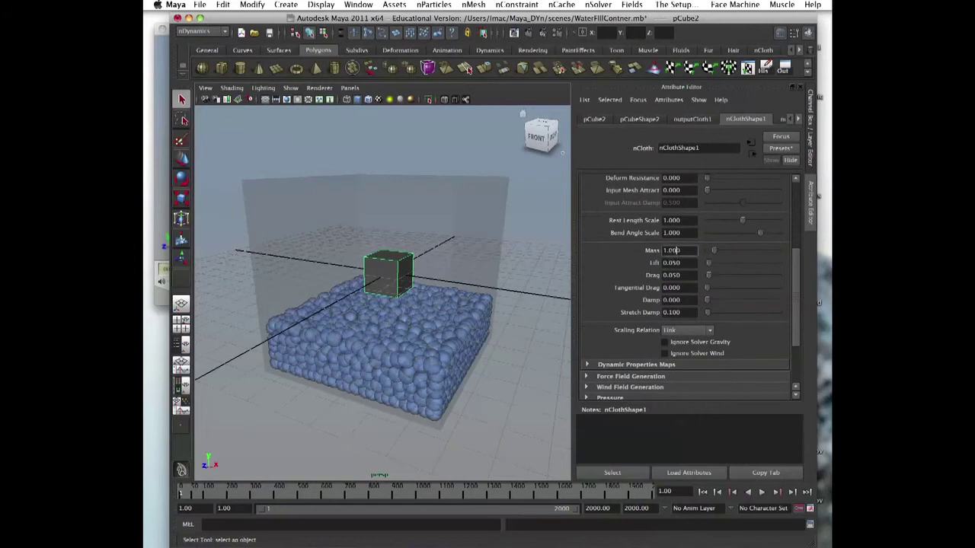
left_click_drag(796, 273, 795, 252)
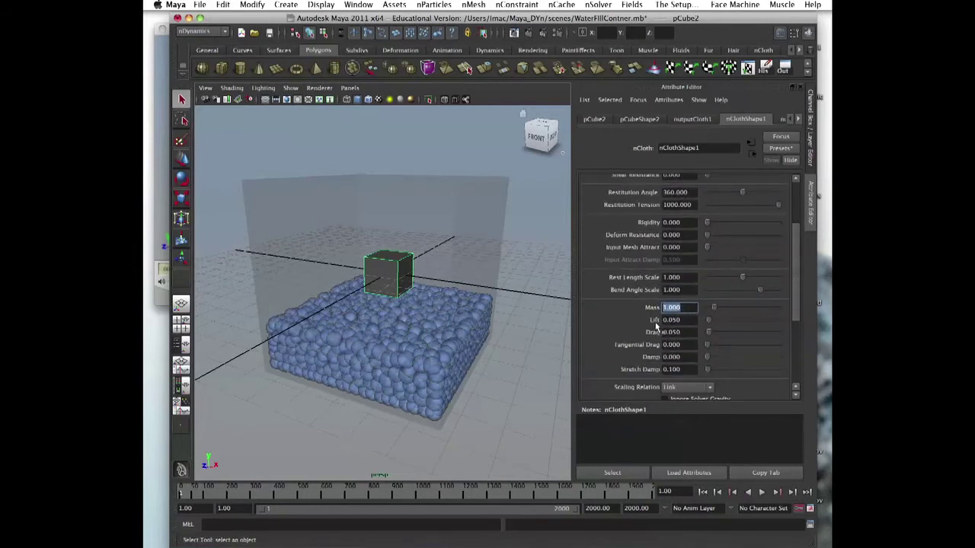
type("5")
key("Return")
- Run the simulation to frame 134 and set the cube's initial state from the current frame
left_click(760, 493)
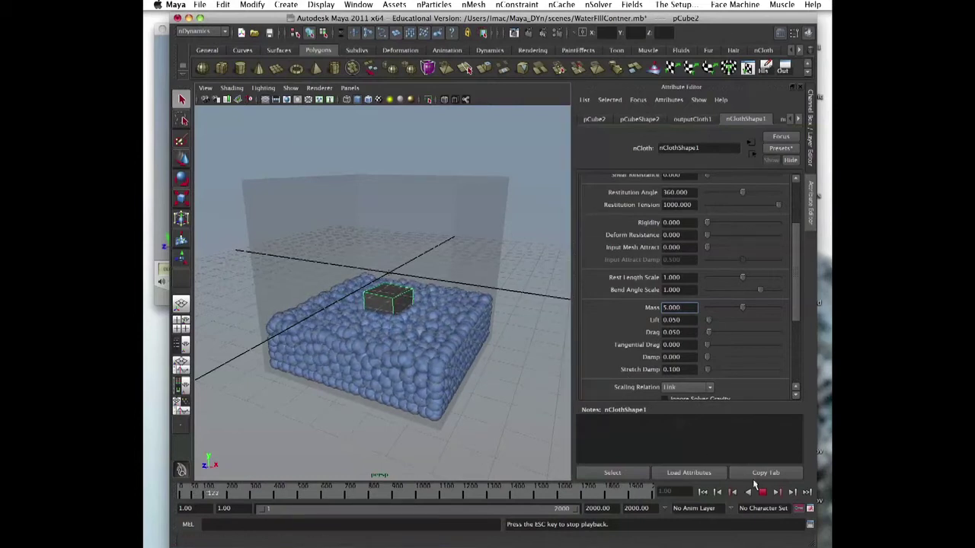
left_click(761, 492)
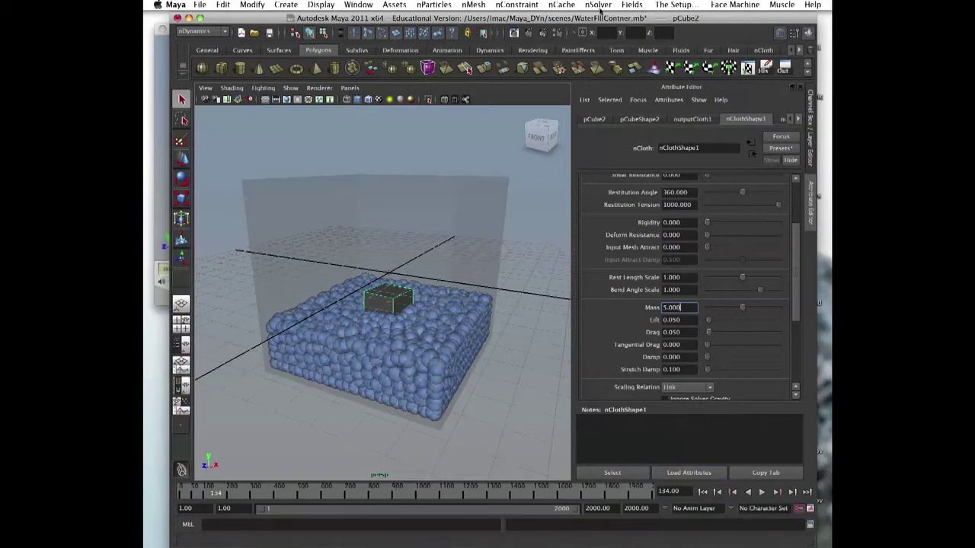
left_click(598, 4)
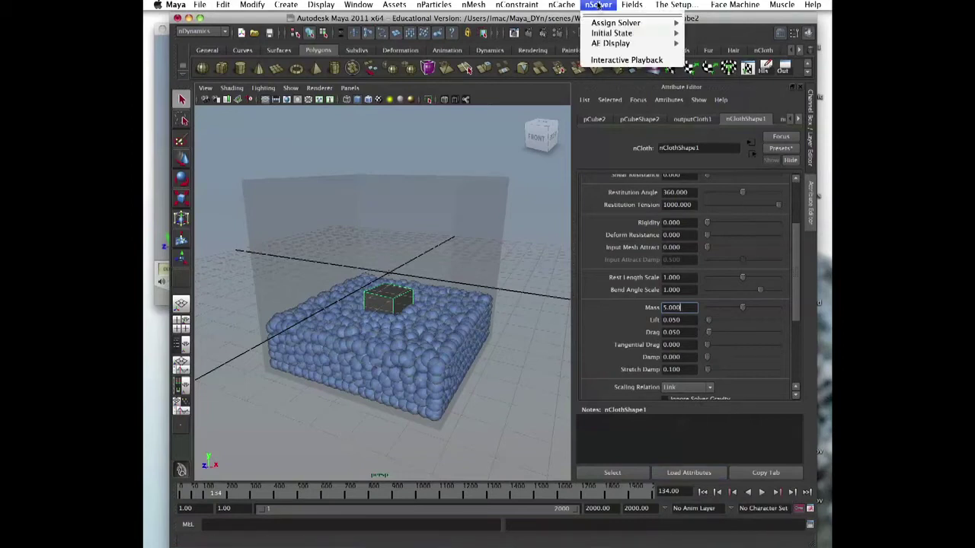
mouse_move(603, 34)
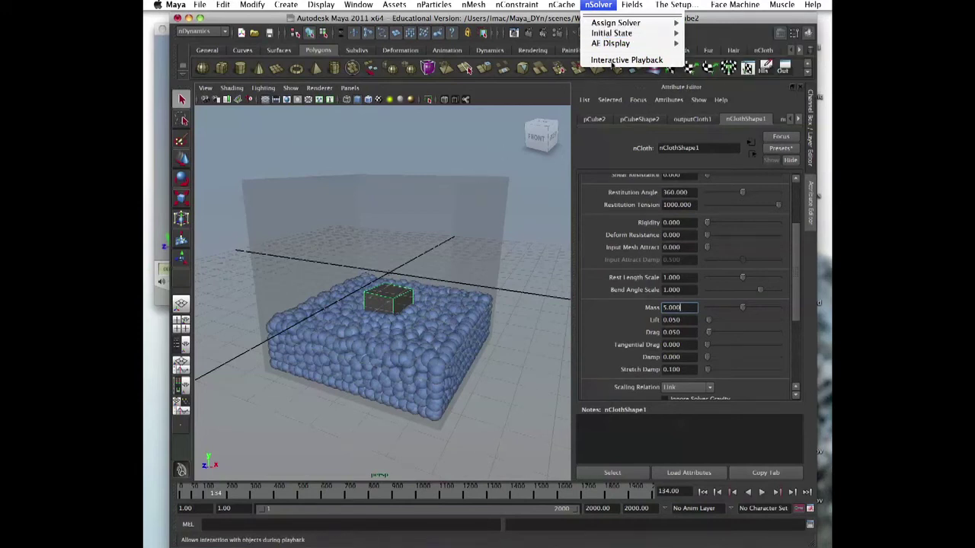
left_click(707, 37)
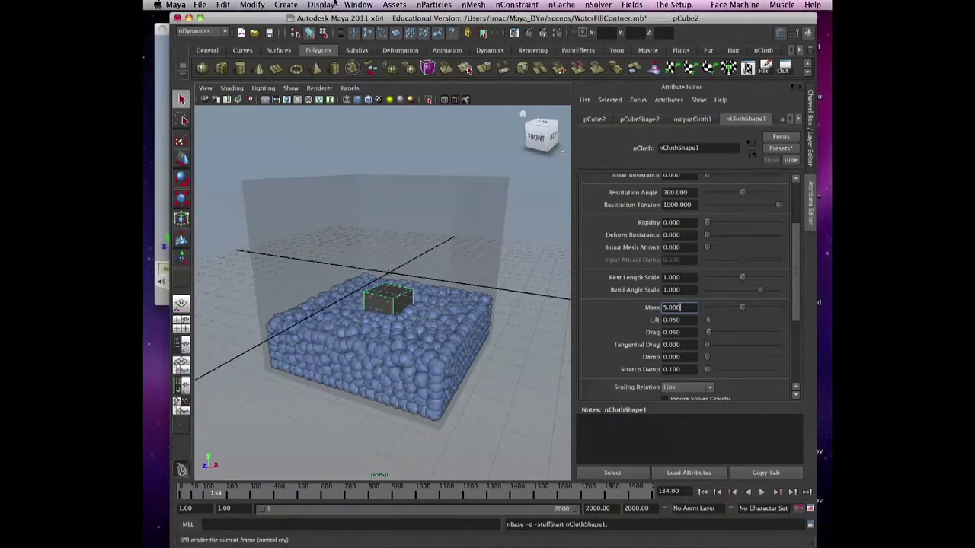
- Select only the nParticles, set their initial state from the current frame, and rewind to frame 1
left_click(360, 4)
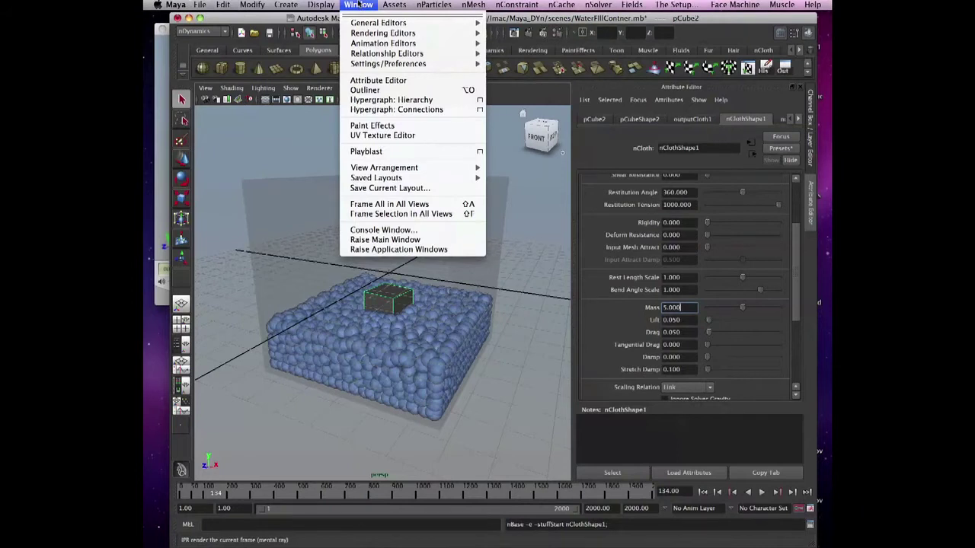
left_click(358, 4)
left_click_drag(450, 309, 457, 245)
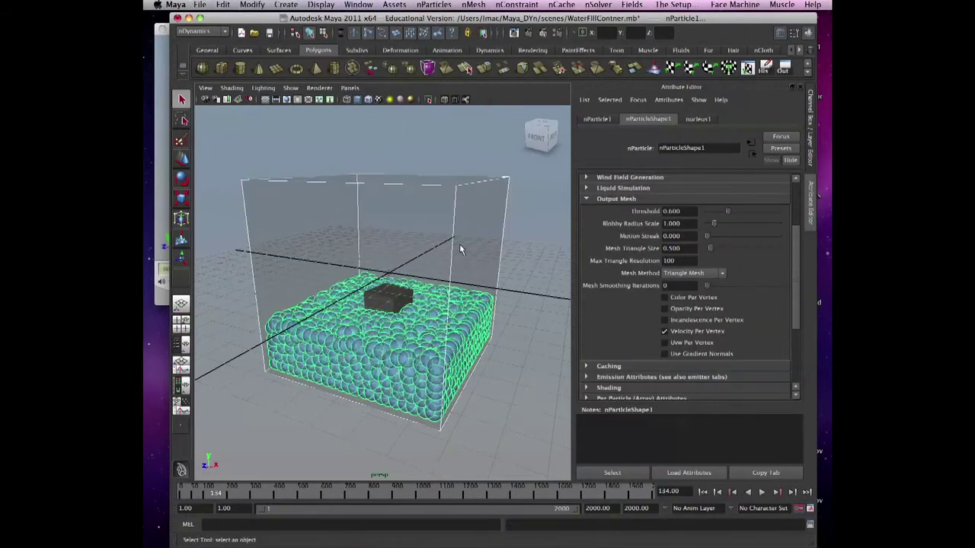
left_click(389, 281)
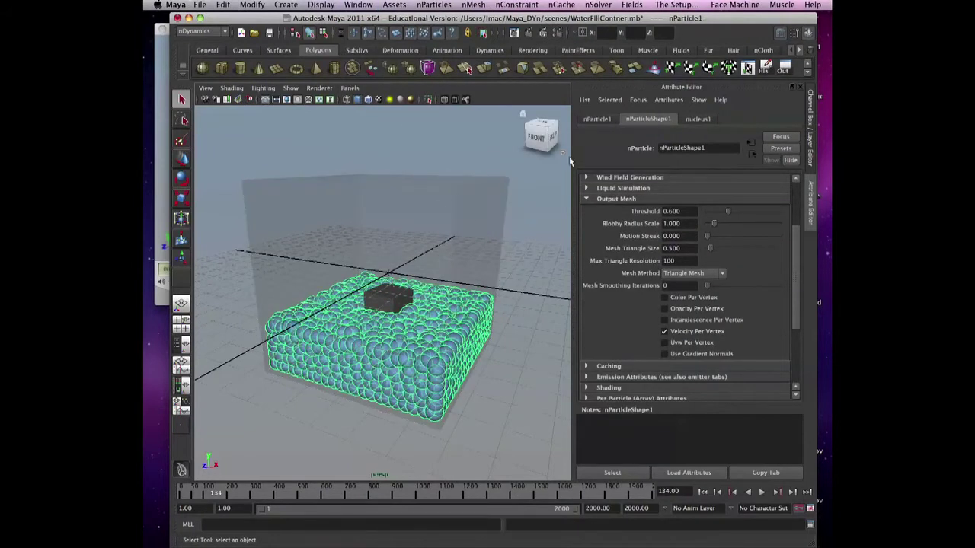
left_click(607, 6)
mouse_move(629, 33)
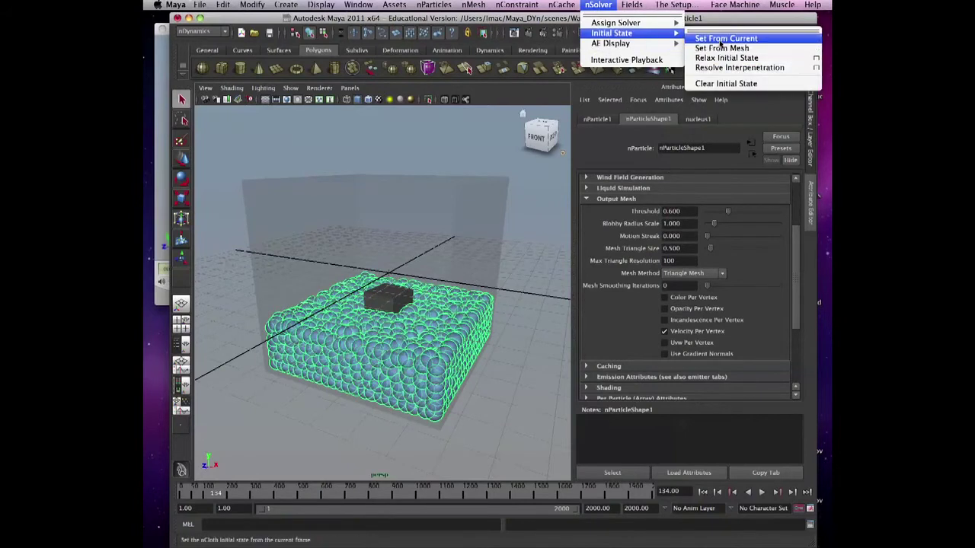
left_click(720, 40)
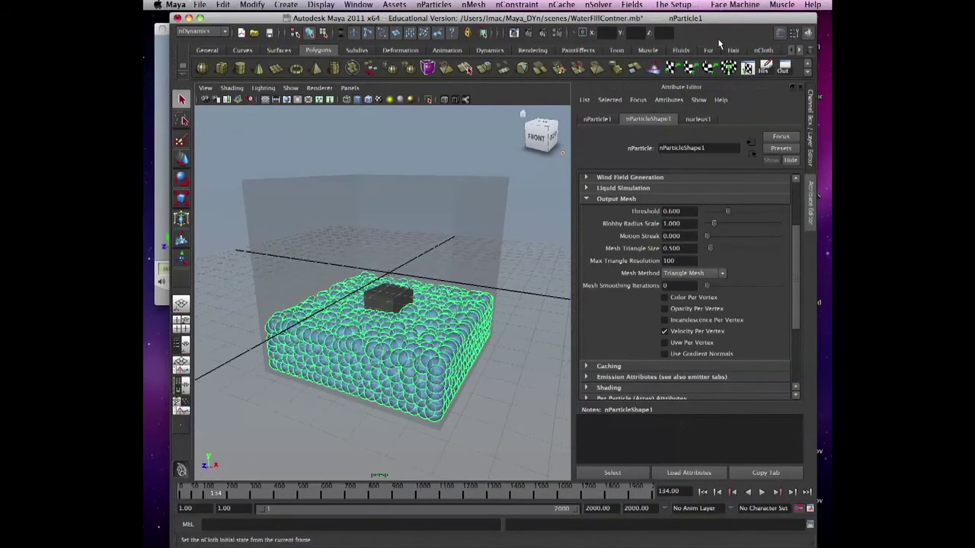
left_click(703, 493)
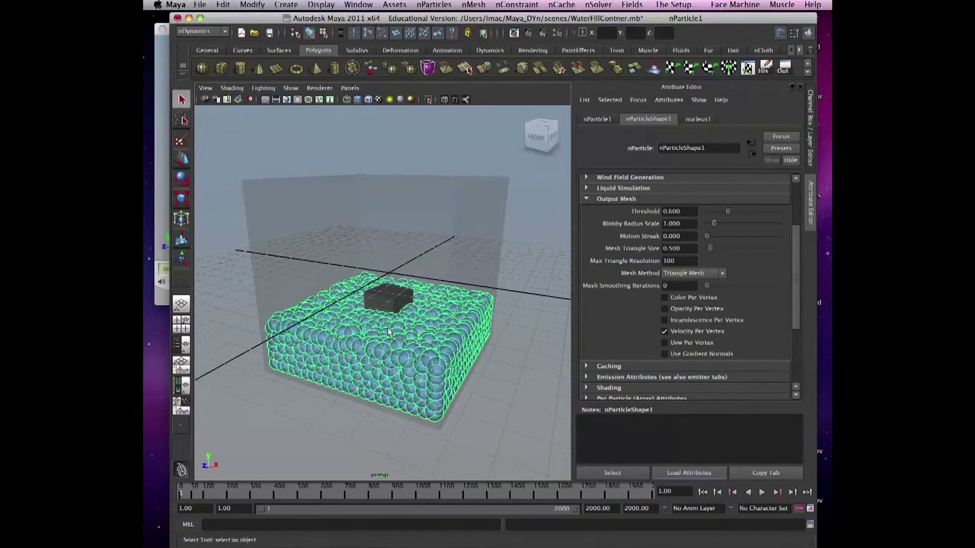
- Select nParticle1 in the Outliner and convert the nParticles to polygons
left_click_drag(396, 270, 415, 302, "alt")
right_click_drag(415, 302, 442, 312, "alt")
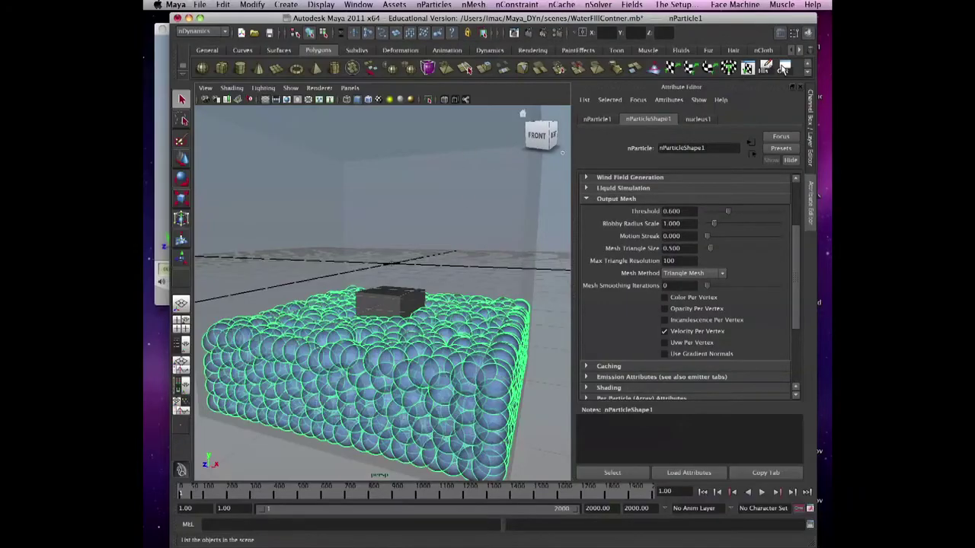
left_click(783, 69)
left_click(700, 233)
left_click(685, 145)
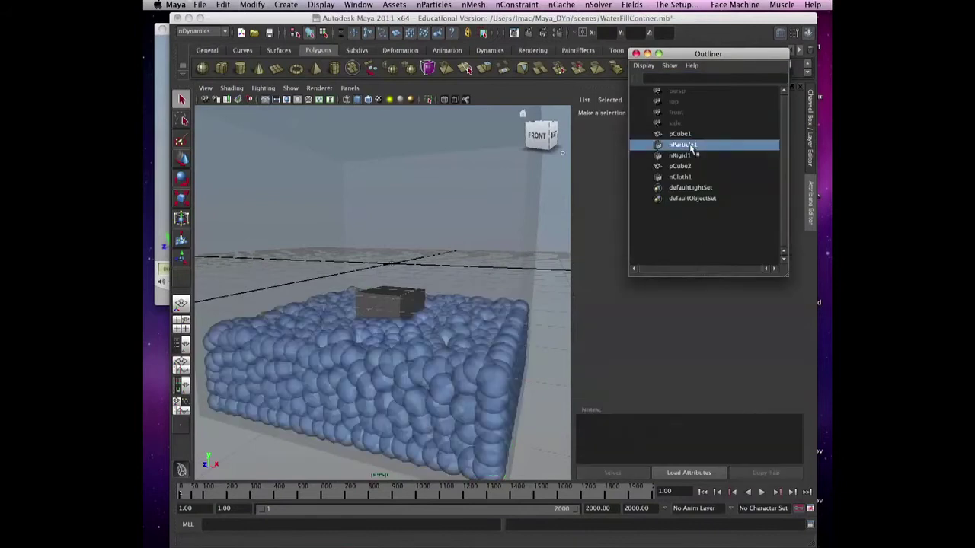
left_click(251, 6)
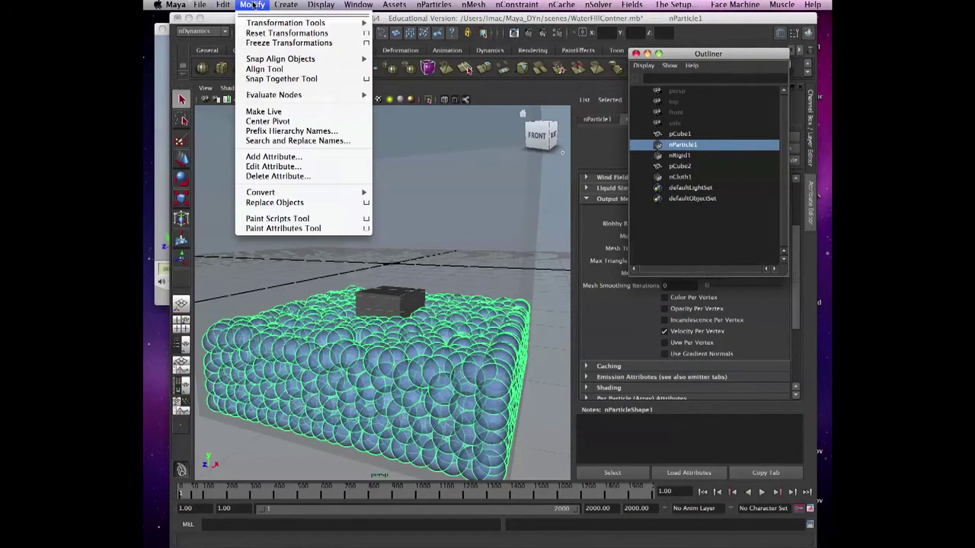
mouse_move(262, 194)
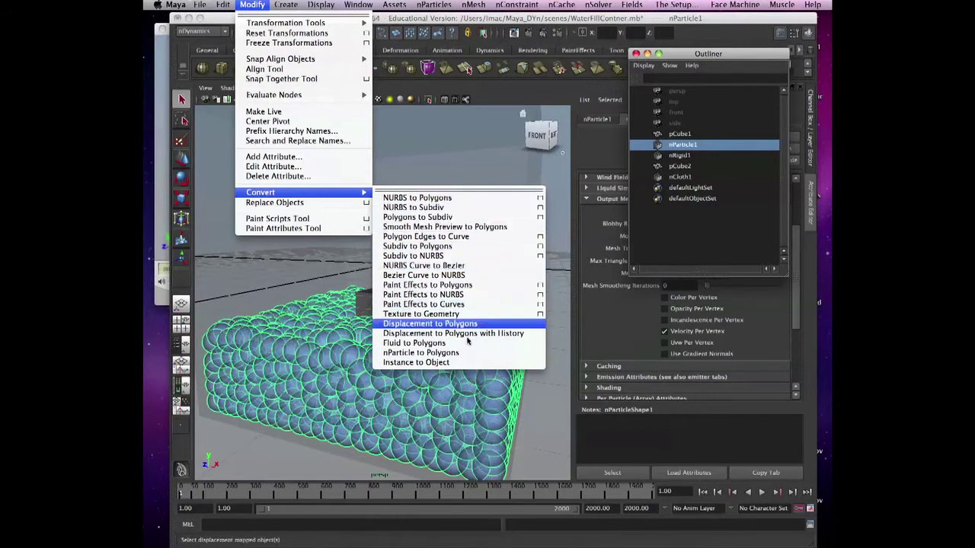
left_click(415, 353)
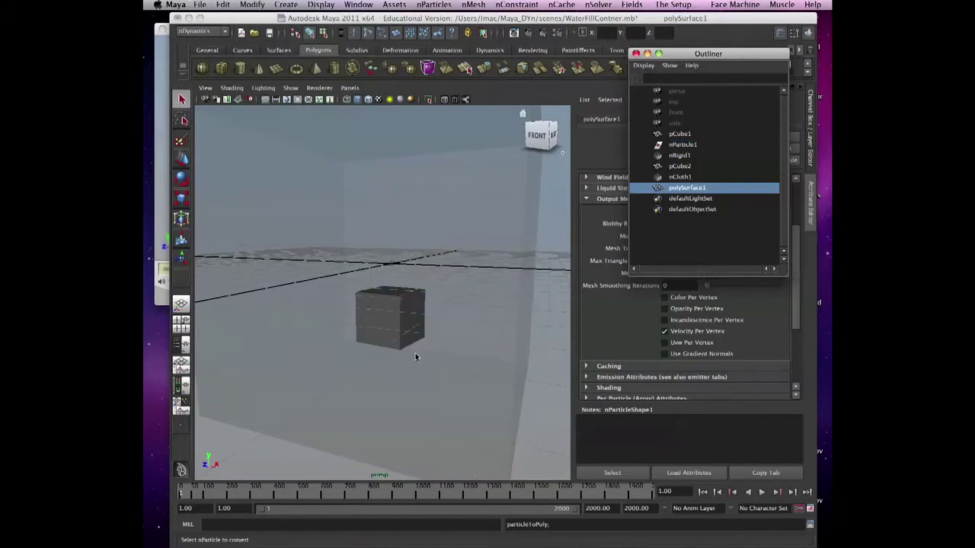
- Move the Outliner clear of the attribute settings and show the attributes of nParticleShape1
left_click_drag(676, 55, 481, 39)
left_click_drag(795, 242, 795, 223)
scroll(767, 202, "down", 2)
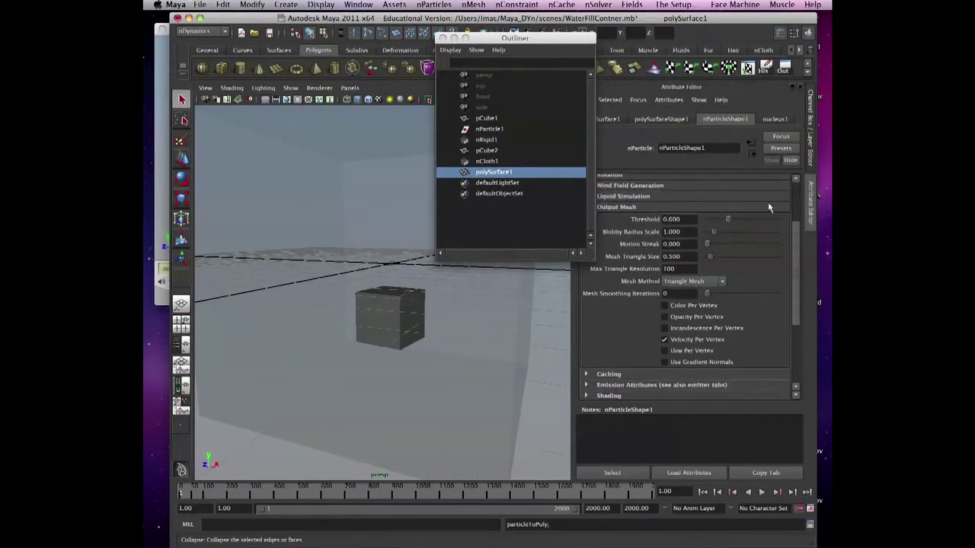
left_click_drag(564, 45, 504, 24)
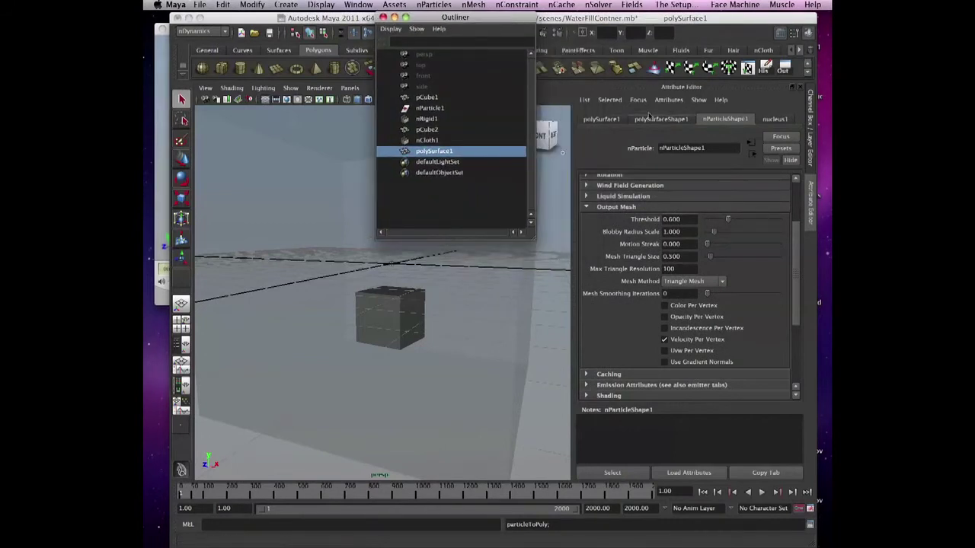
left_click(709, 126)
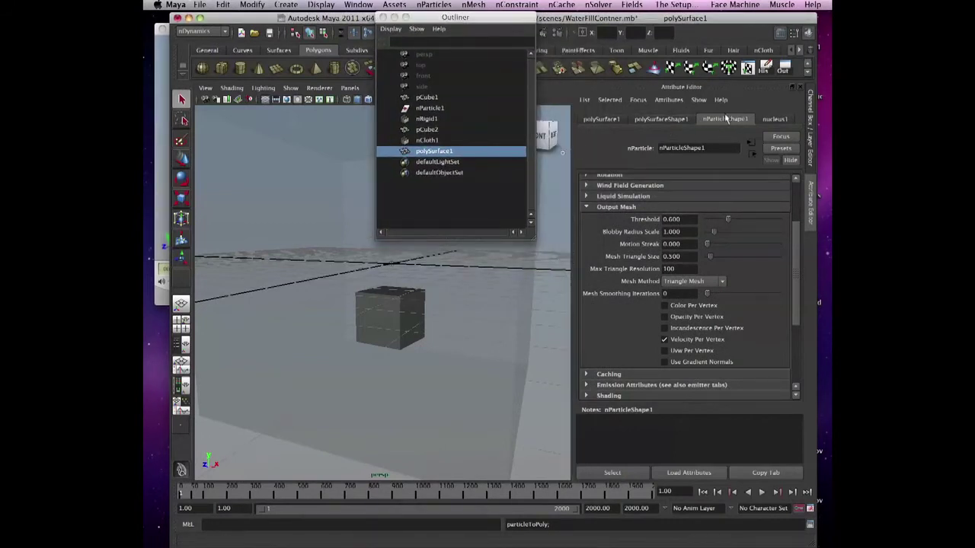
- Collapse the other nParticleShape1 attribute sections and expand the Output Mesh settings
mouse_move(795, 248)
left_mouse_down()
mouse_move(794, 261)
mouse_move(798, 194)
mouse_move(791, 247)
left_mouse_up()
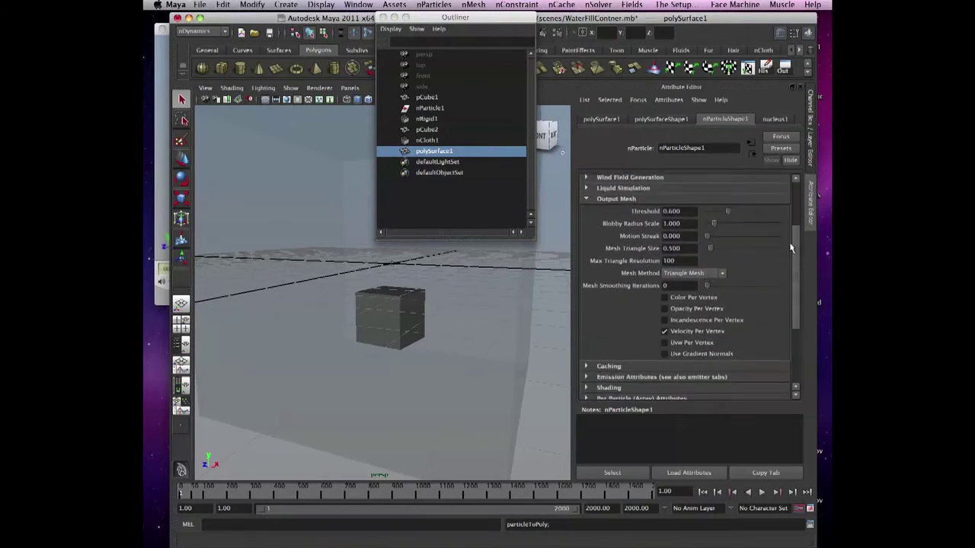
left_click(585, 201)
left_click(585, 199)
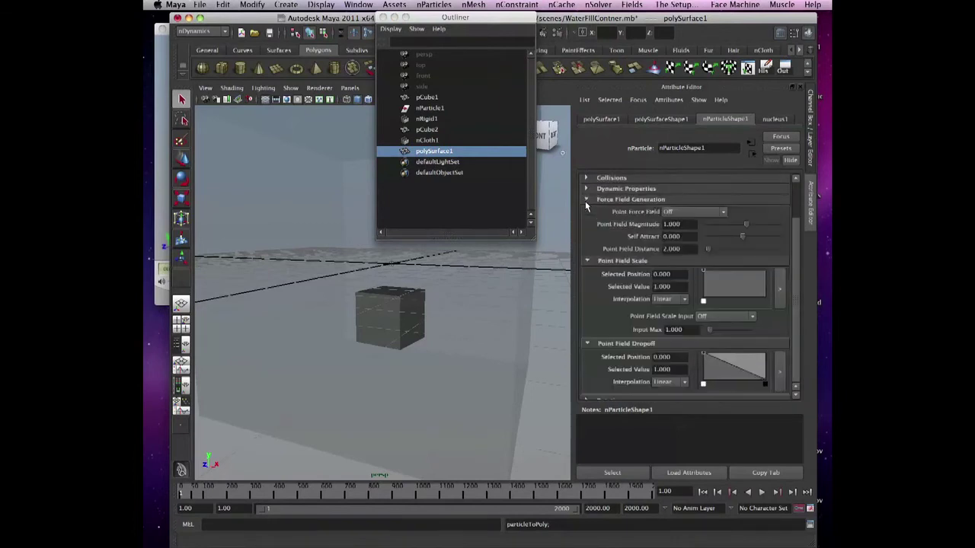
left_click(585, 199)
left_click_drag(799, 231, 793, 184)
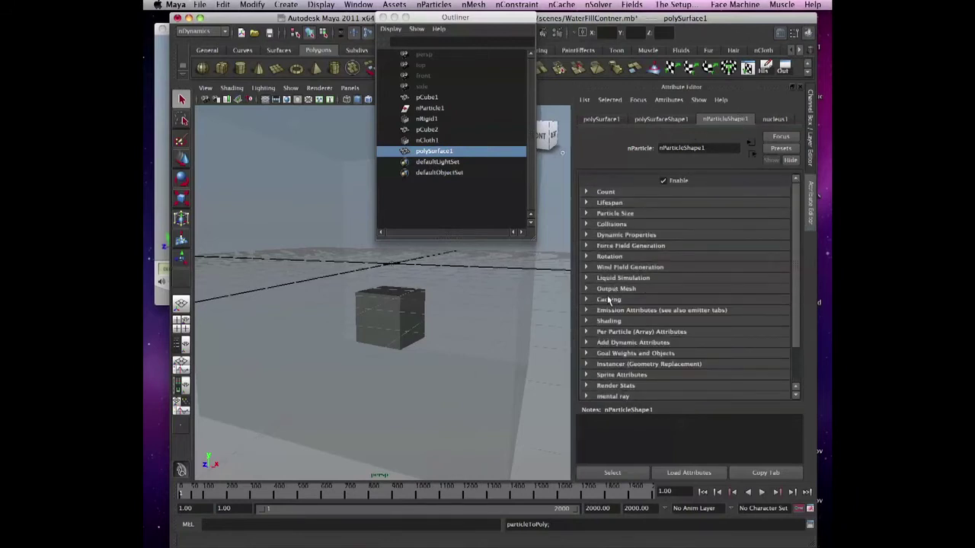
left_click(586, 290)
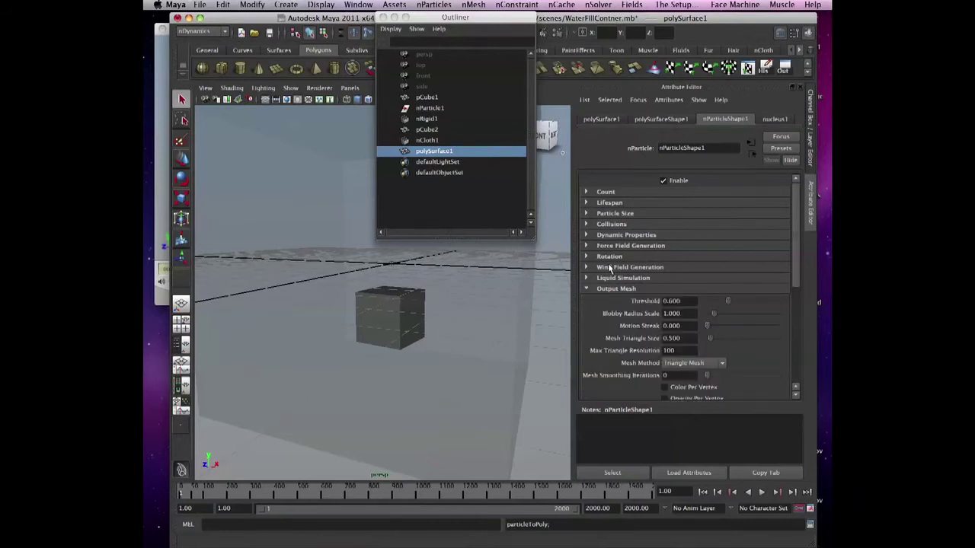
left_click_drag(796, 239, 791, 275)
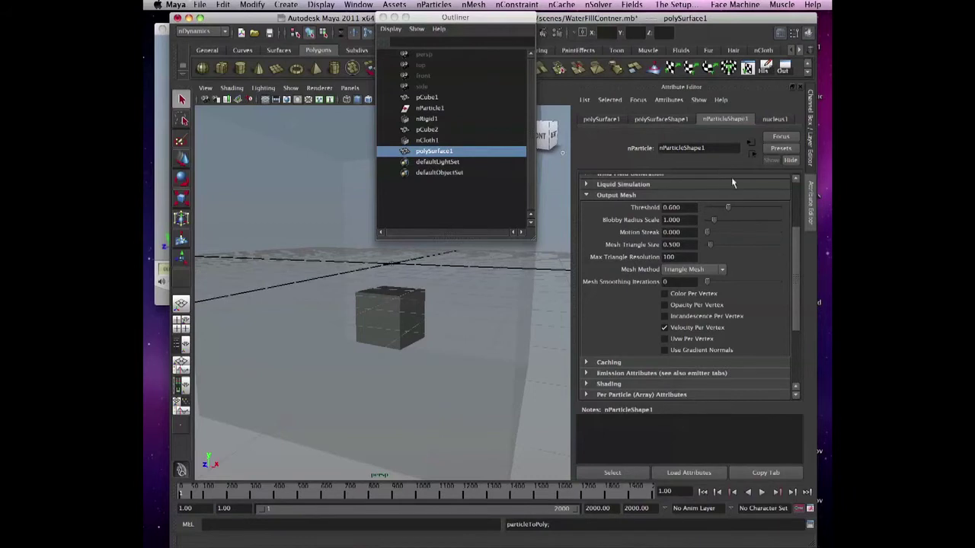
- Lower the output mesh Threshold to about 0.09 and set Mesh Triangle Size to 0.1
left_click_drag(726, 205, 711, 215)
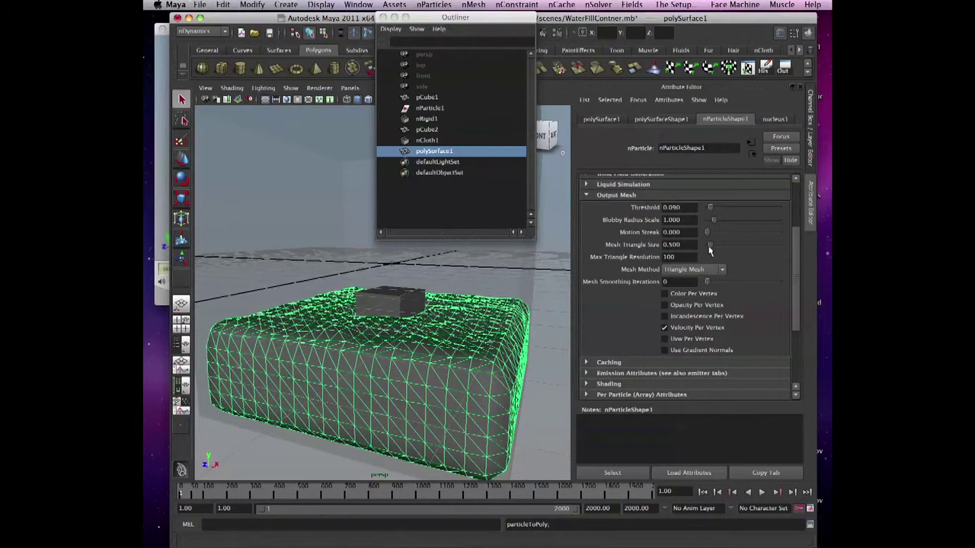
double_click(682, 244)
type("0.1")
key("Return")
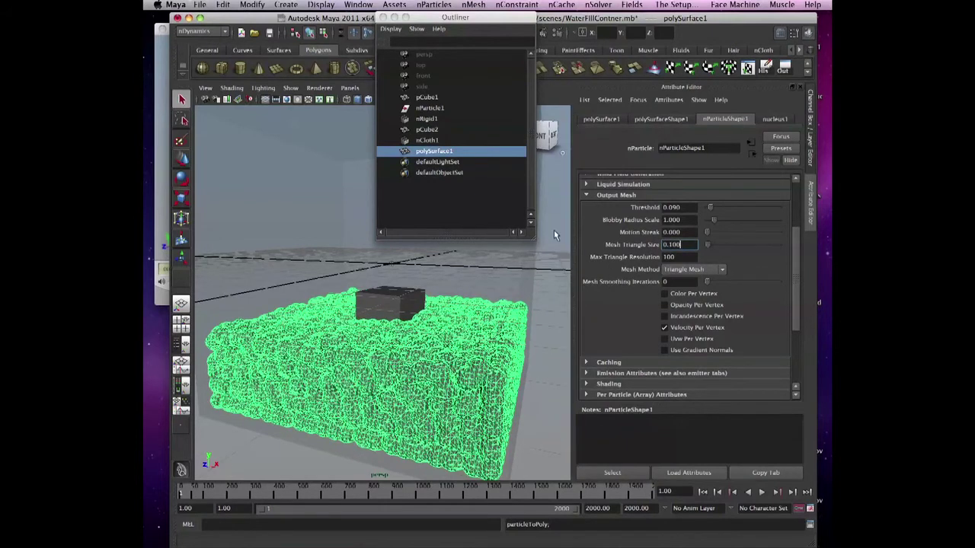
left_click_drag(470, 312, 504, 272, "alt")
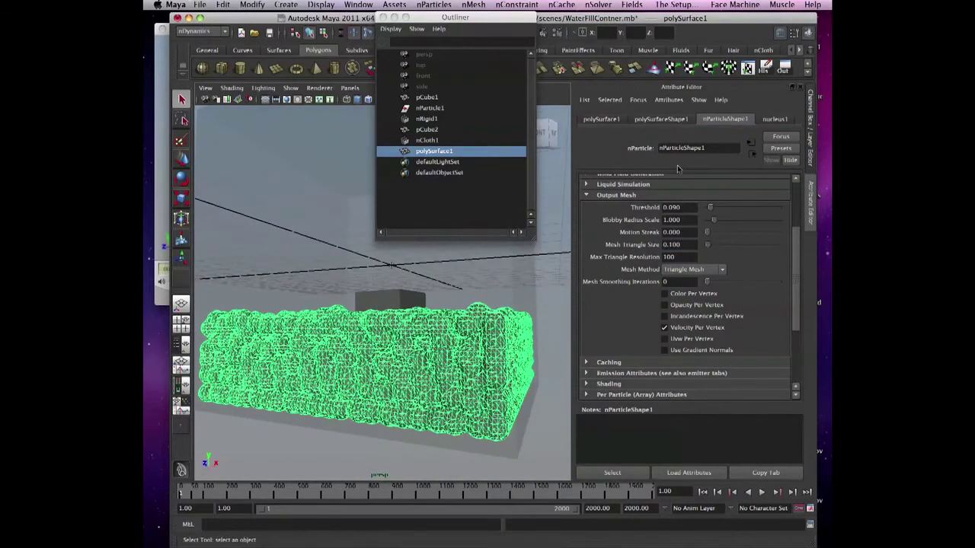
- Try the Tetrahedra and Quad Mesh methods for the particle output mesh
left_click(720, 269)
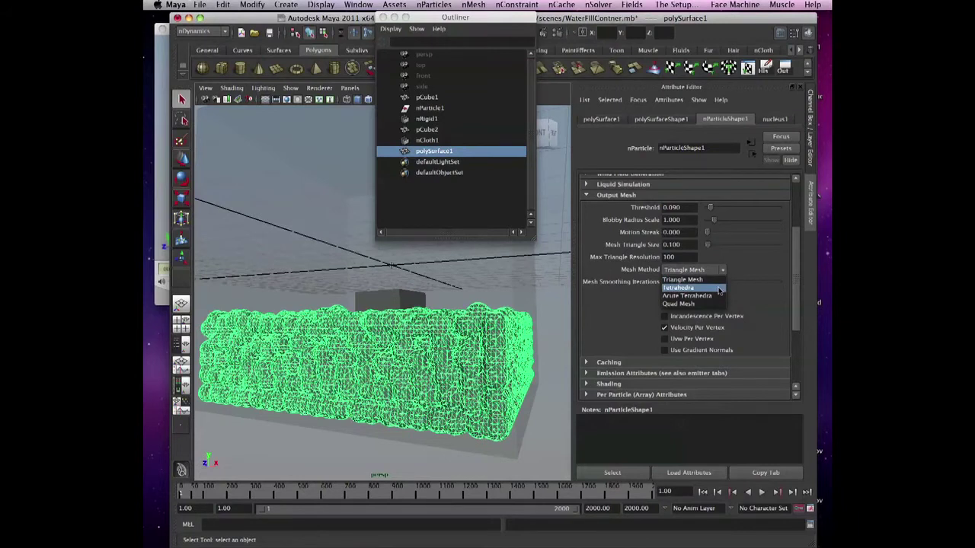
left_click(718, 289)
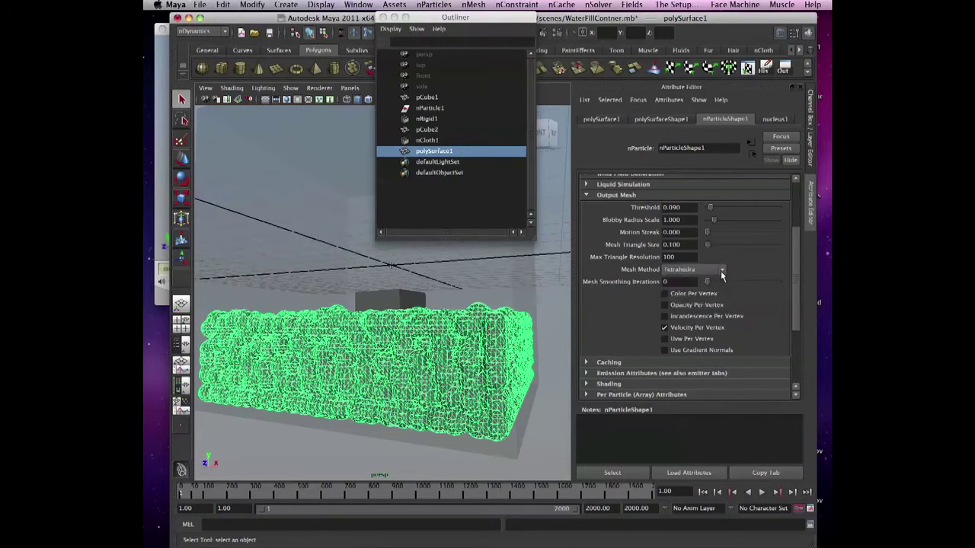
left_click(722, 274)
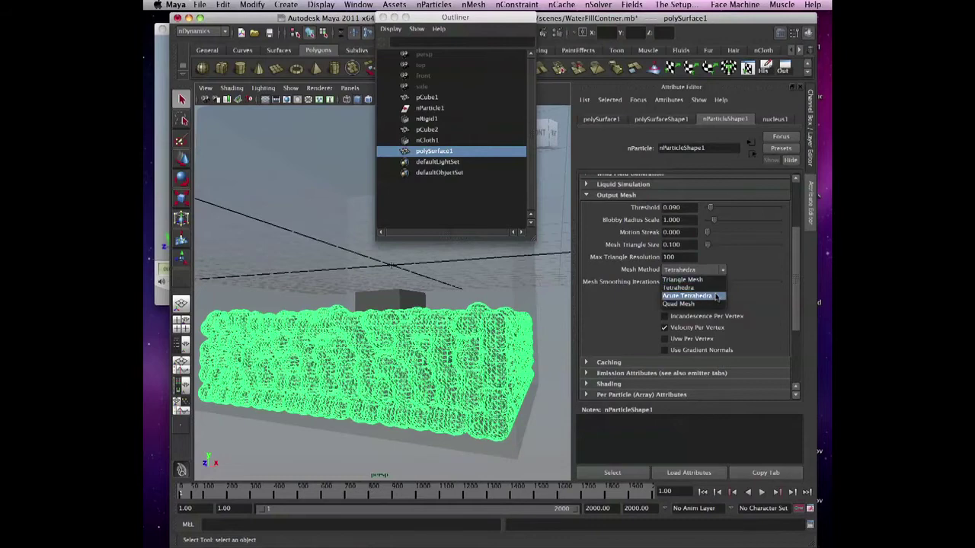
left_click(715, 303)
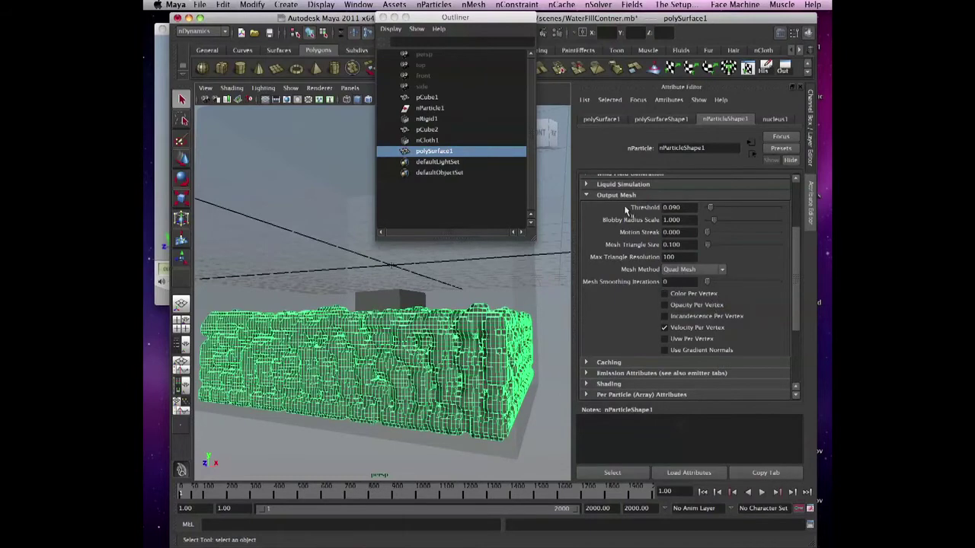
- Inspect the quad-meshed liquid surface up close and set the mesh method back to Triangle Mesh
left_click_drag(448, 310, 379, 314, "alt")
right_click_drag(379, 314, 398, 322, "alt")
left_click_drag(398, 322, 427, 329, "alt")
right_click_drag(426, 329, 483, 372, "alt")
left_click_drag(483, 372, 473, 326, "alt")
middle_click_drag(473, 326, 471, 257, "alt")
right_click_drag(471, 258, 431, 293, "alt")
key("f")
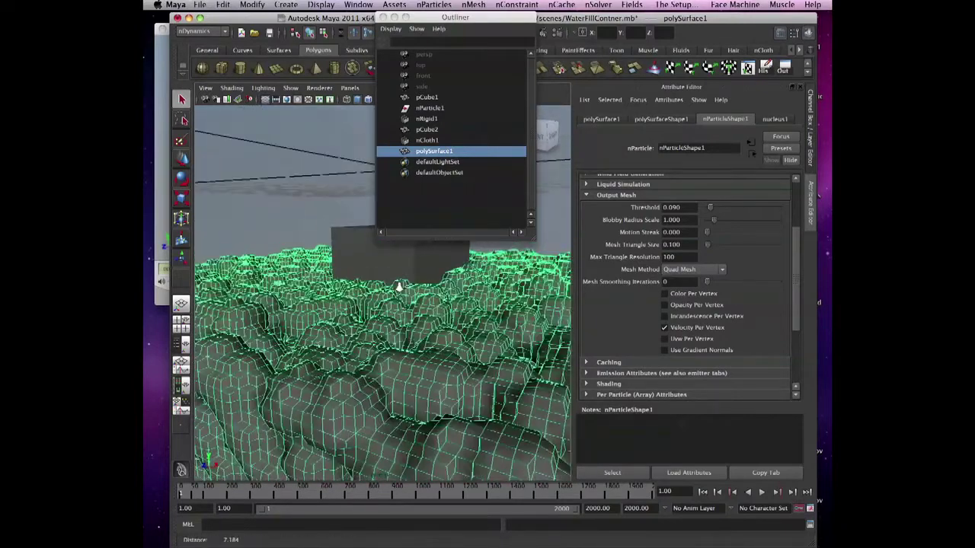
left_click(684, 270)
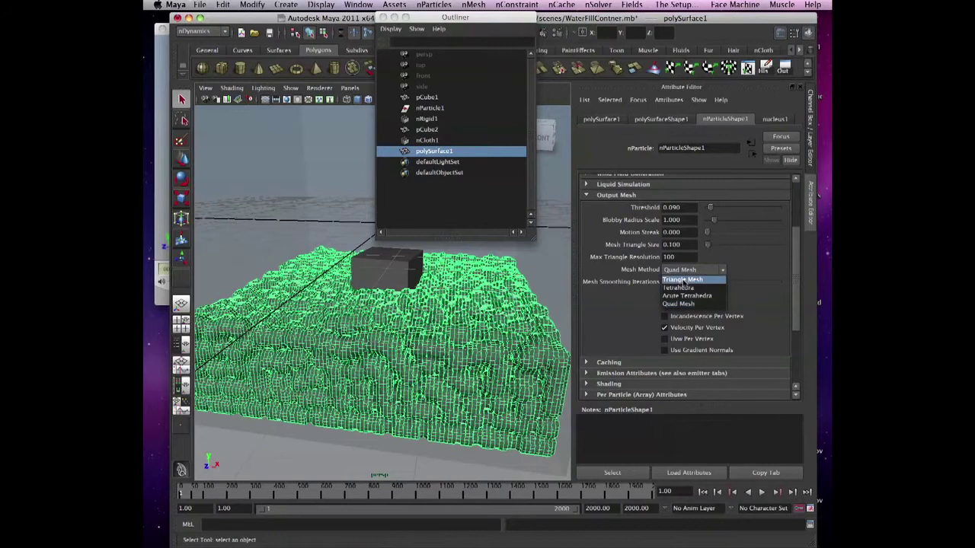
left_click(682, 279)
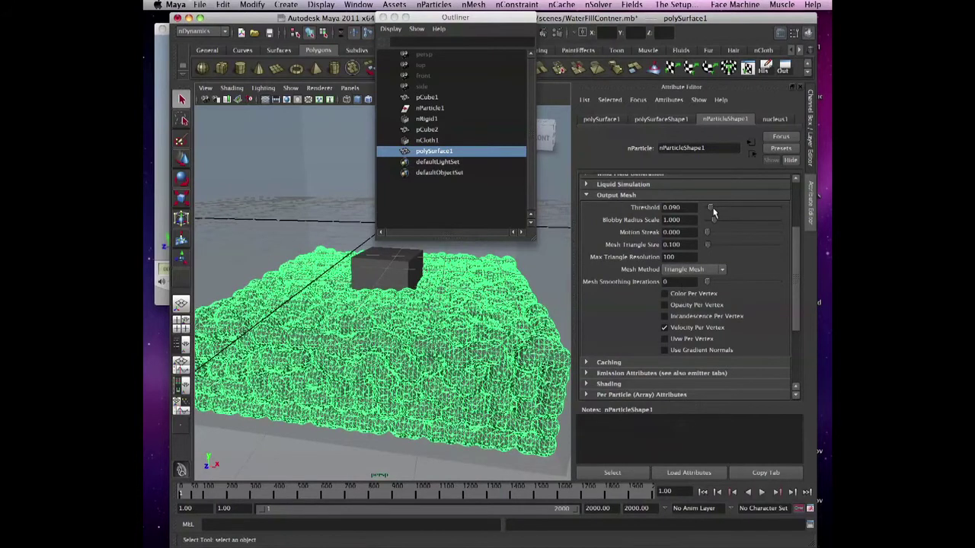
- Adjust the output mesh Threshold to about 0.075 and the Blobby Radius Scale to about 2.18
left_click_drag(712, 209, 727, 225)
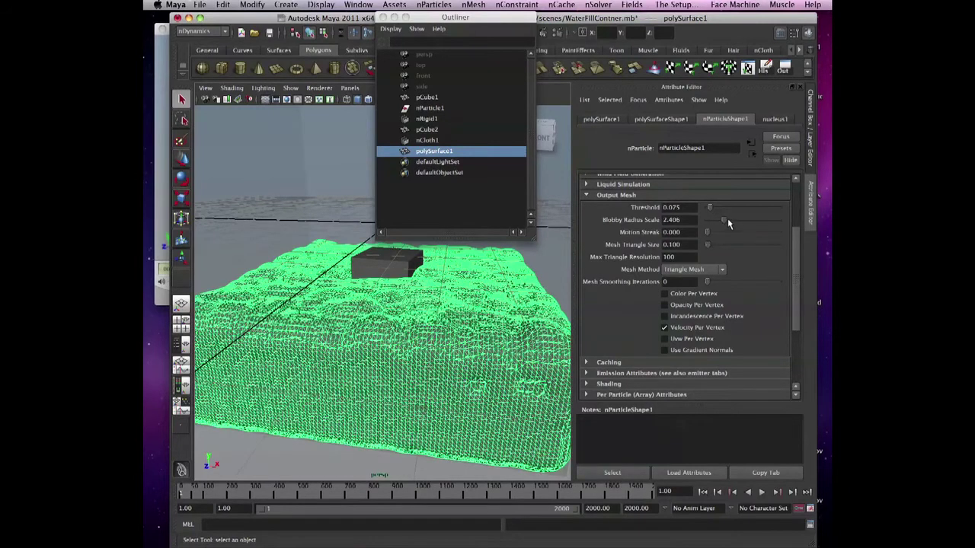
left_click_drag(724, 216, 720, 218)
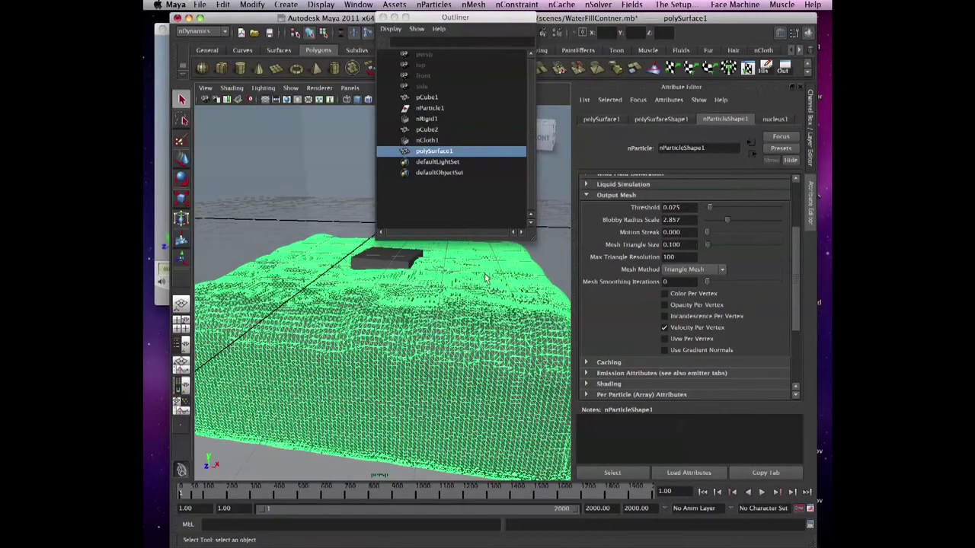
mouse_move(463, 349)
left_mouse_down("alt")
mouse_move(442, 349)
mouse_move(452, 348)
left_mouse_up("alt")
right_click_drag(453, 348, 398, 324, "alt")
left_click_drag(398, 324, 477, 372, "alt")
left_click_drag(727, 220, 721, 223)
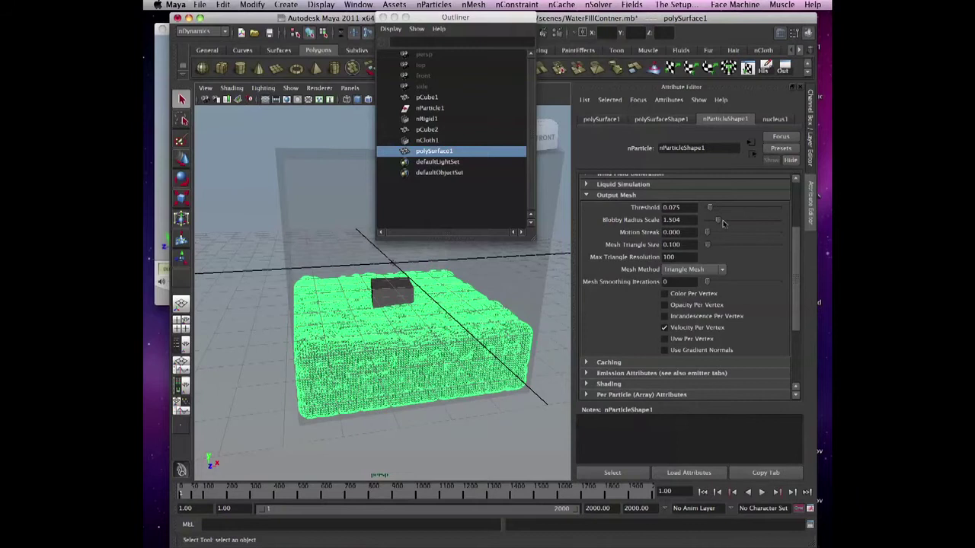
left_click_drag(333, 361, 335, 340, "alt")
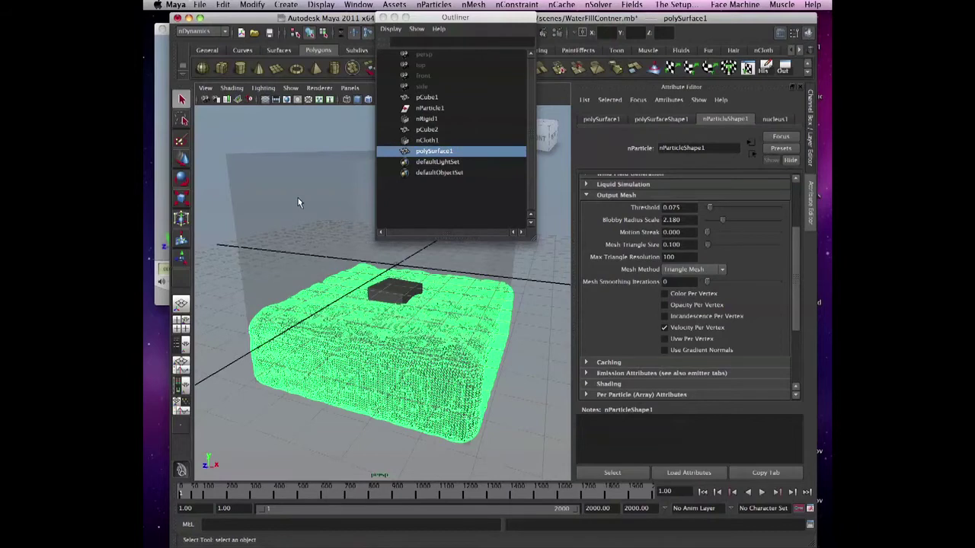
left_click_drag(251, 141, 435, 306, "alt")
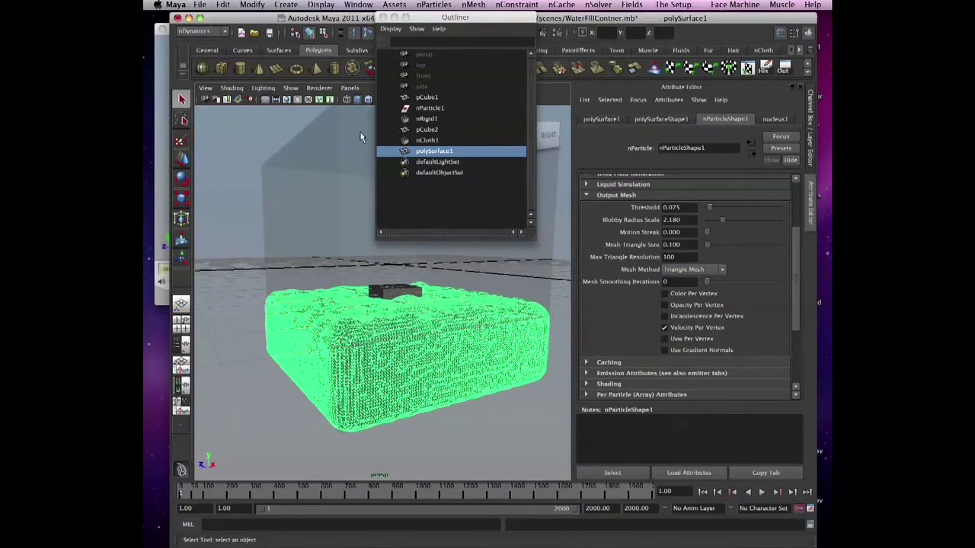
- Close the Outliner and select the container cube pCube1 in the viewport
left_click_drag(440, 15, 544, 35)
left_click(487, 36)
left_click_drag(493, 149, 453, 173, "alt")
left_click(308, 248)
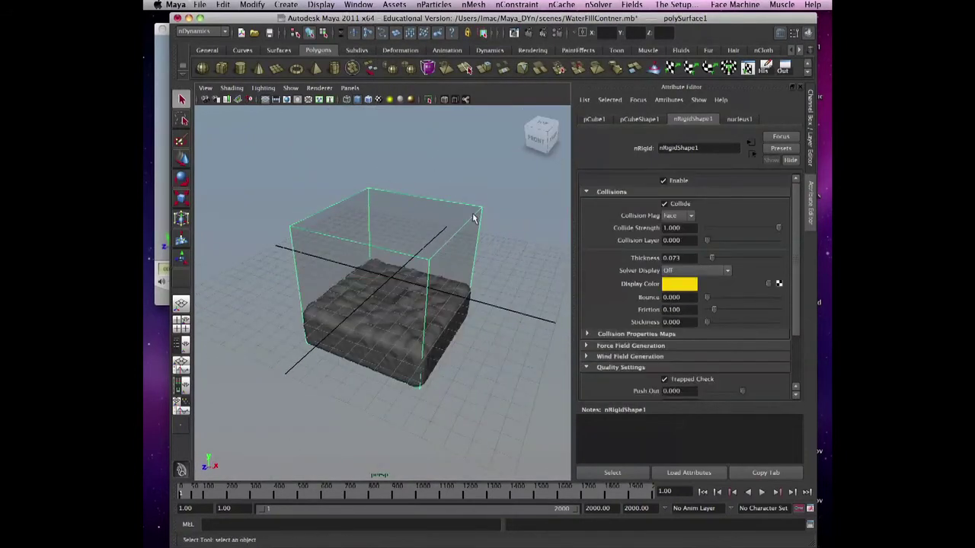
left_click_drag(307, 244, 344, 239, "alt")
left_click(312, 186)
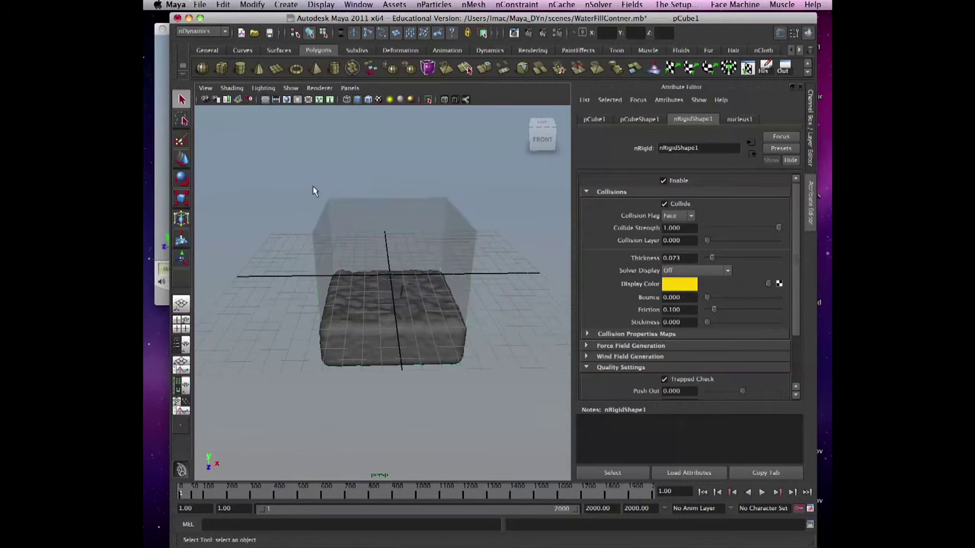
left_click(341, 214)
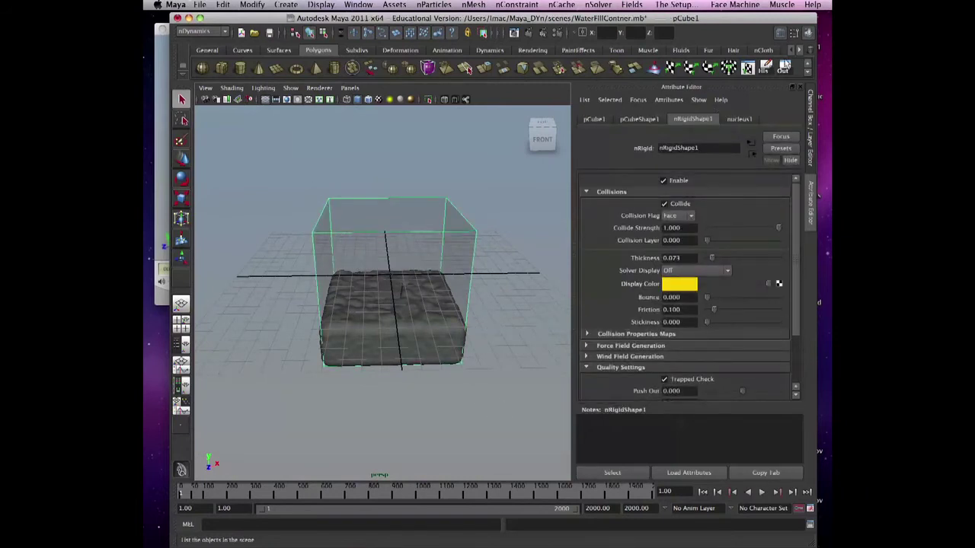
- Show the container's transform channels and key Rotate X, Y and Z at frame 1
left_click(808, 32)
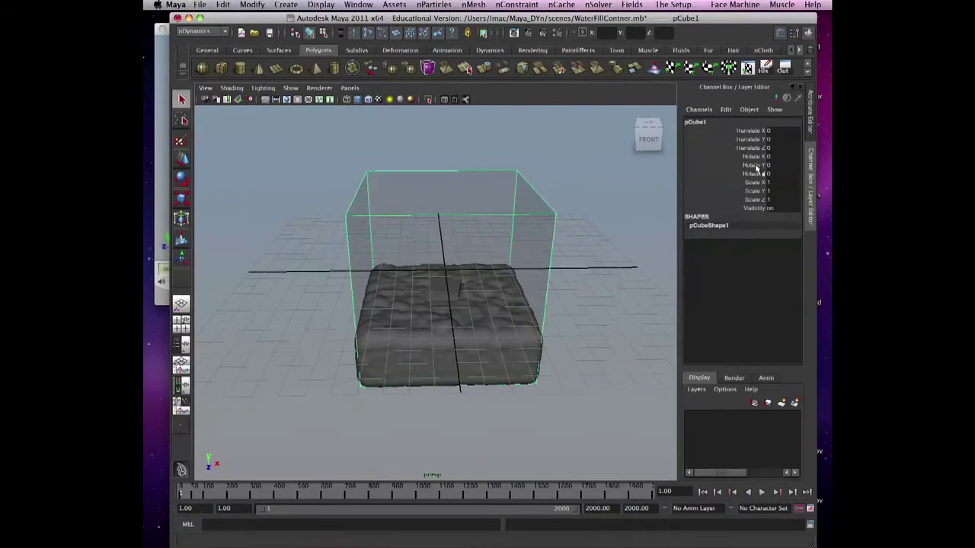
left_click_drag(754, 156, 758, 175)
right_click(715, 156)
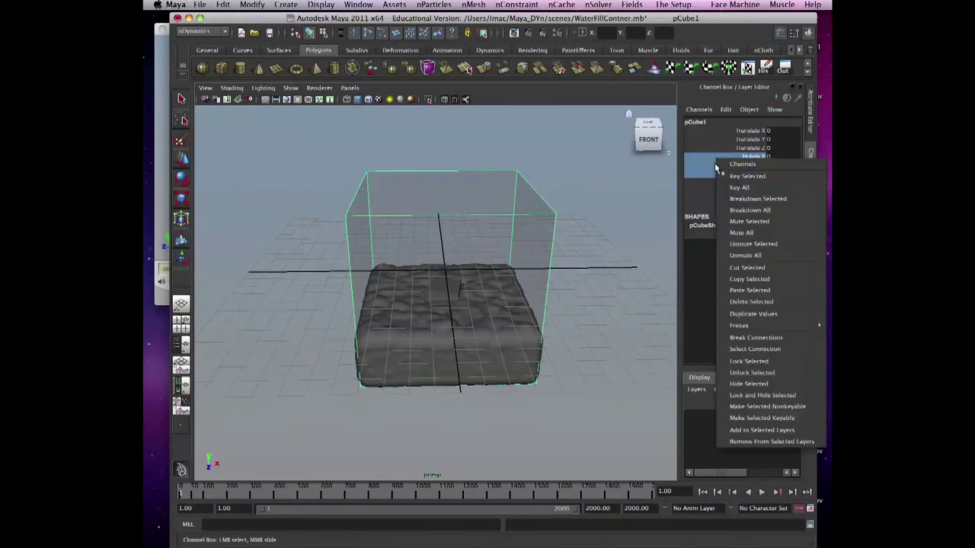
left_click(724, 177)
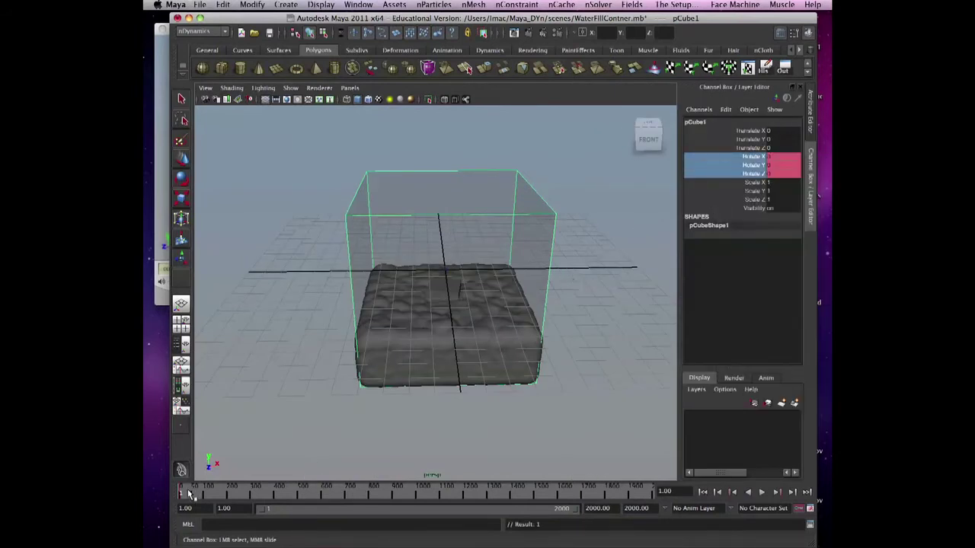
- Set the animation and playback start to frame 0, rewind, and play from the start
double_click(225, 508)
type("0")
key("Return")
double_click(204, 510)
key("0")
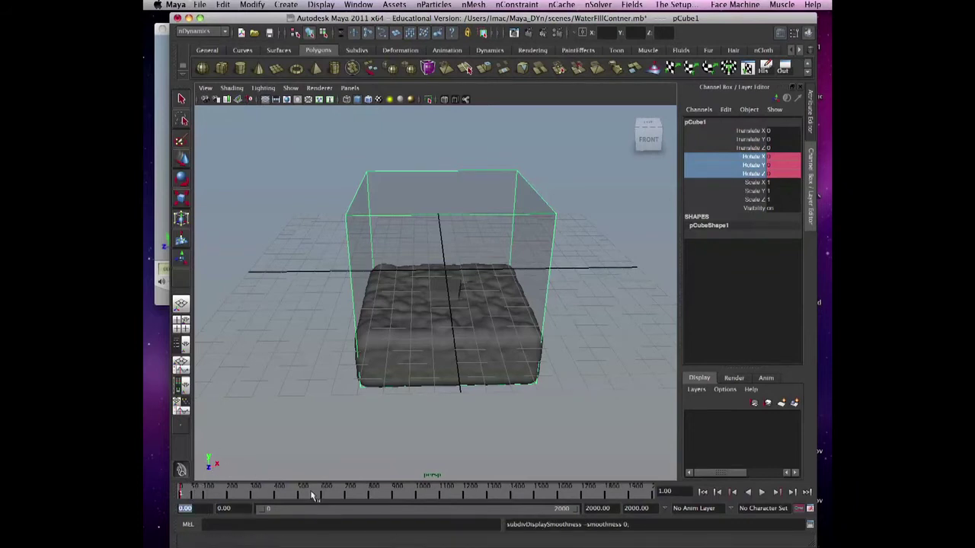
left_click(699, 496)
key("alt+v")
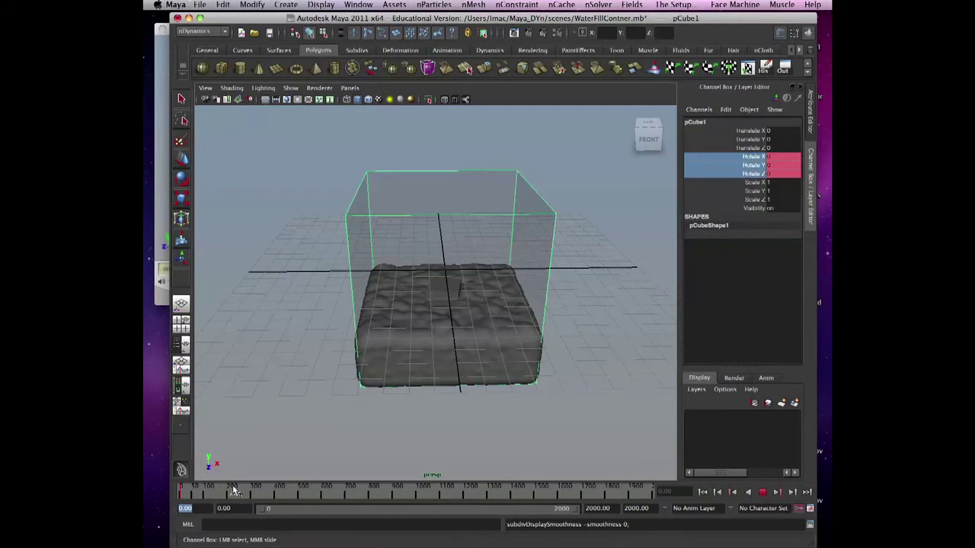
- Tilt the container about Z at frame 62 and again at frame 135, reaching about 38.5° at frame 135
left_click_drag(196, 482, 195, 485)
left_click_drag(197, 495, 199, 497)
left_click(387, 228)
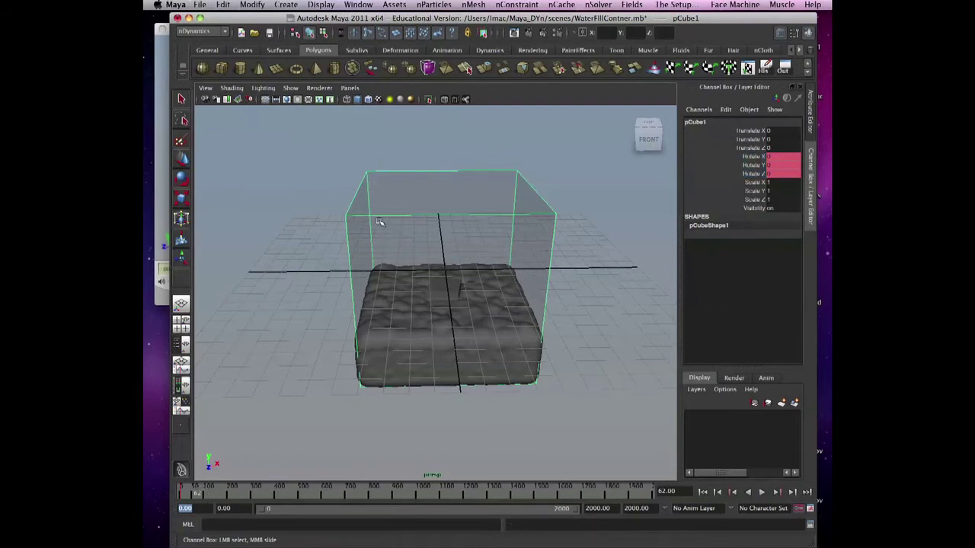
key("e")
left_click_drag(426, 234, 337, 329)
left_click_drag(204, 499, 218, 496)
left_click_drag(430, 228, 352, 351)
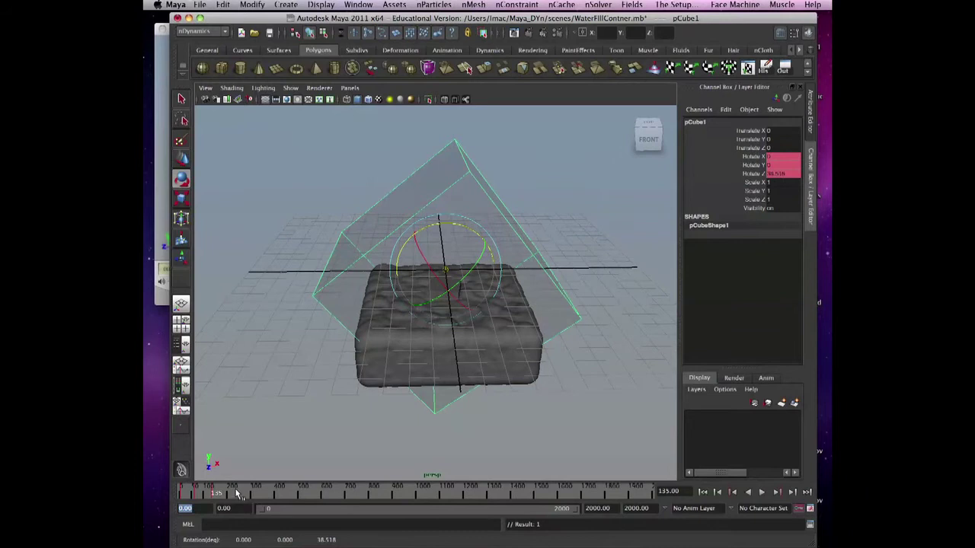
- Rotate the container about X to 16.8° at frame 135 and about -23° at frame 208, and rotate it again at frame 297
left_click(799, 507)
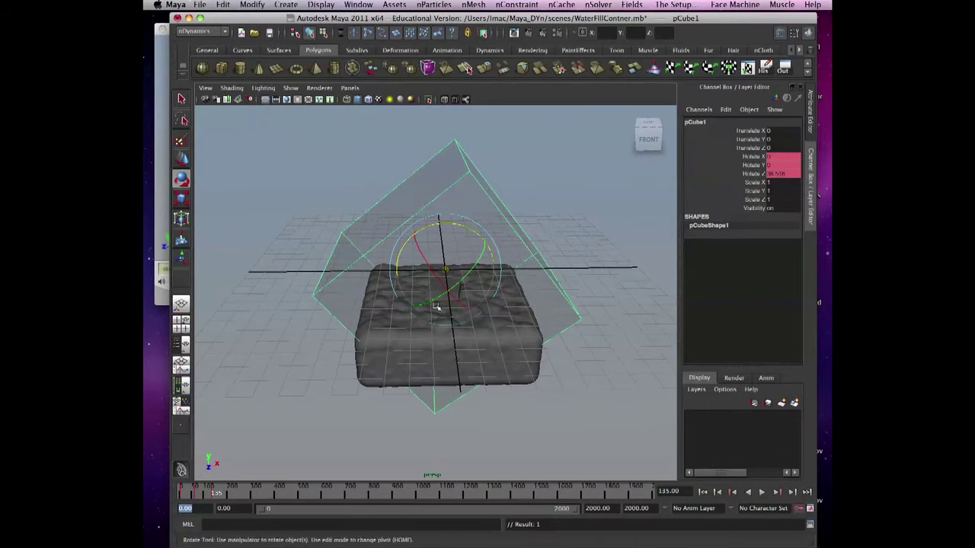
left_click_drag(417, 242, 422, 239)
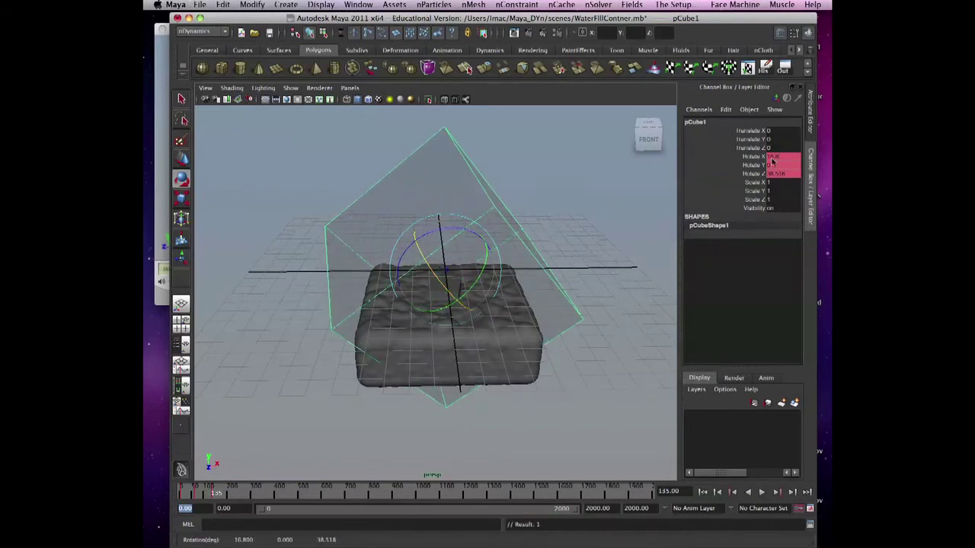
left_click(233, 495)
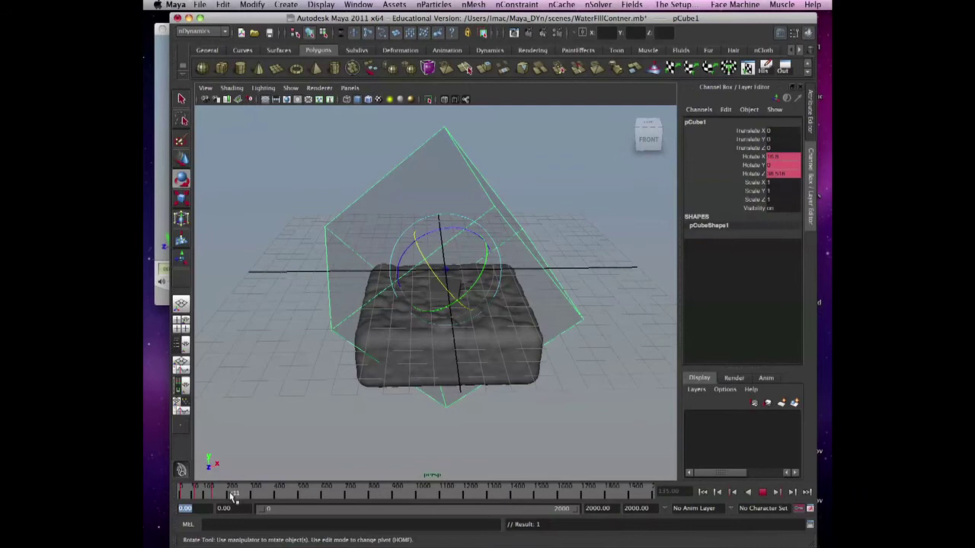
mouse_move(413, 233)
left_mouse_down()
mouse_move(417, 251)
mouse_move(413, 230)
left_mouse_up()
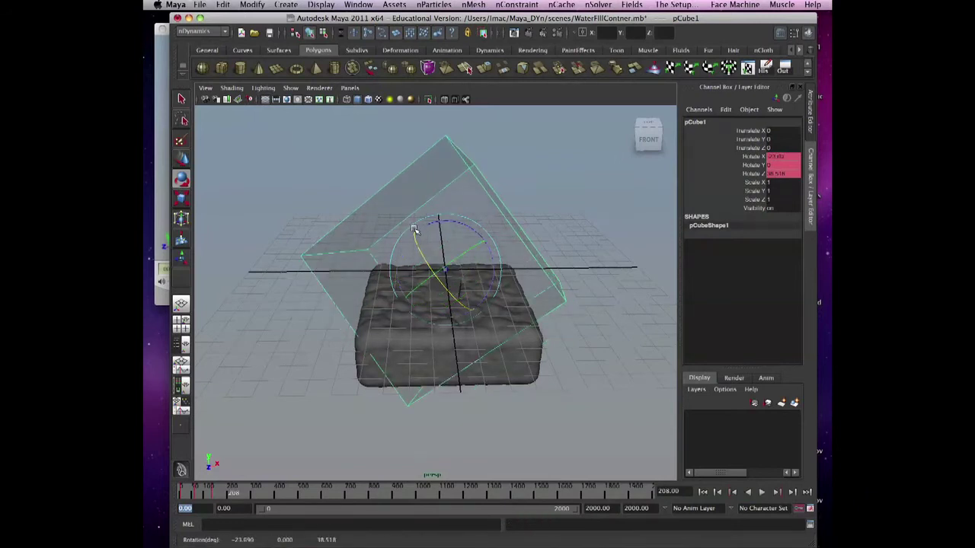
left_click(253, 495)
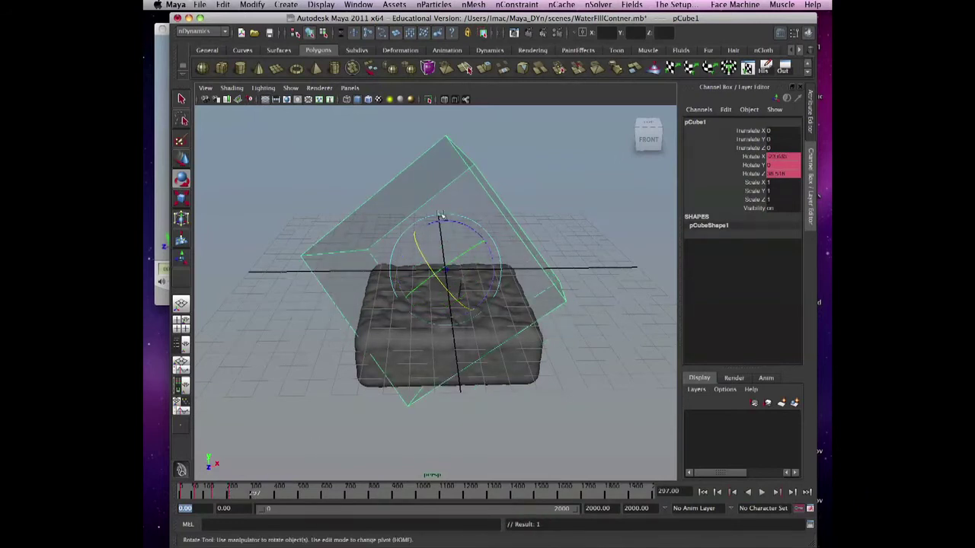
left_click_drag(441, 221, 479, 246)
- Play the tilting container simulation from frame 0, stop playback, and rewind
left_click(702, 494)
left_click(762, 493)
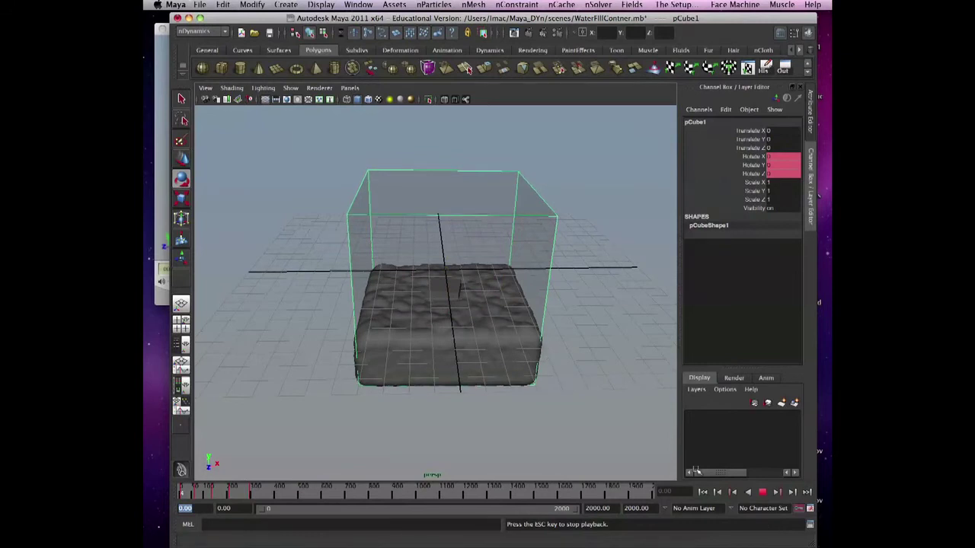
key("Escape")
key("alt+shift+v")
- Open the Playblast options, enable saving to file, and name the movie file ContainerLiquids
left_click(358, 5)
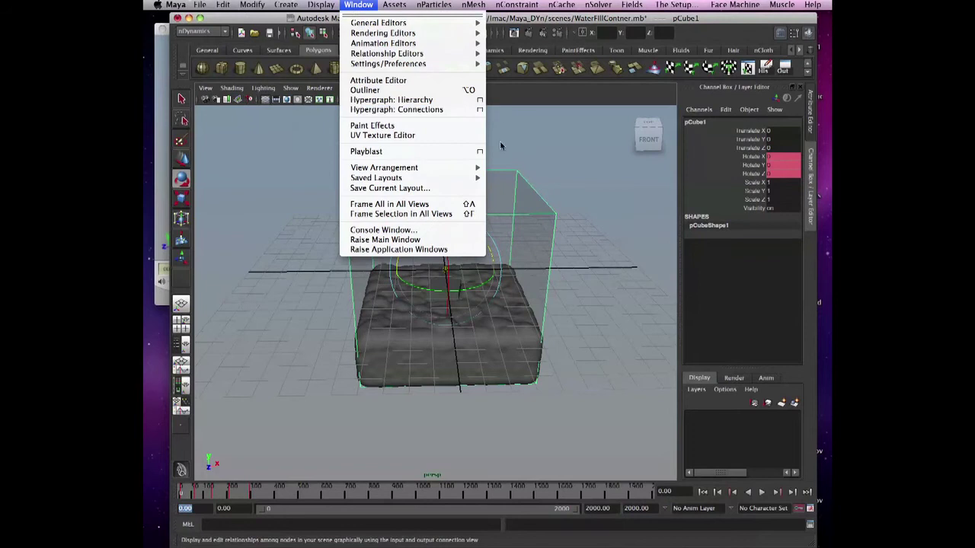
left_click(480, 152)
left_click_drag(552, 43, 547, 26)
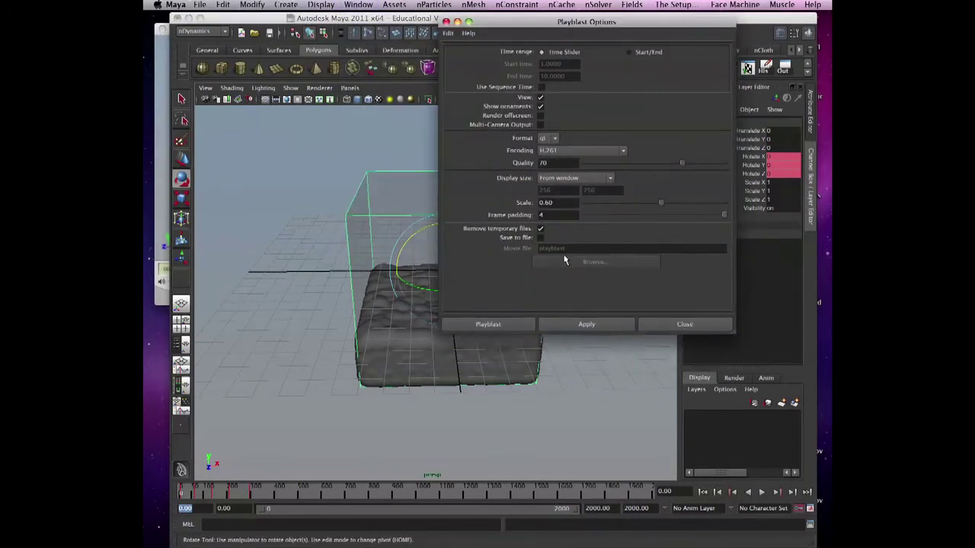
left_click(539, 239)
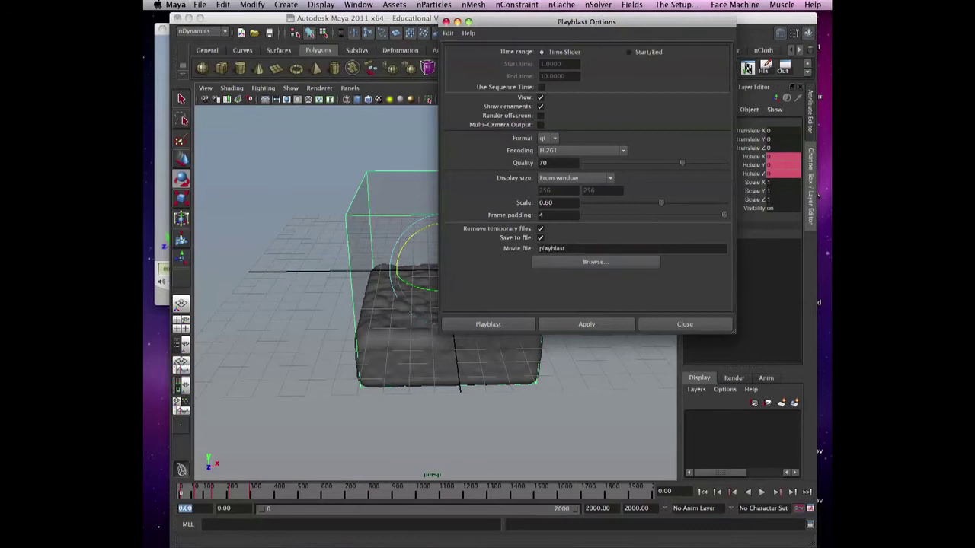
double_click(543, 248)
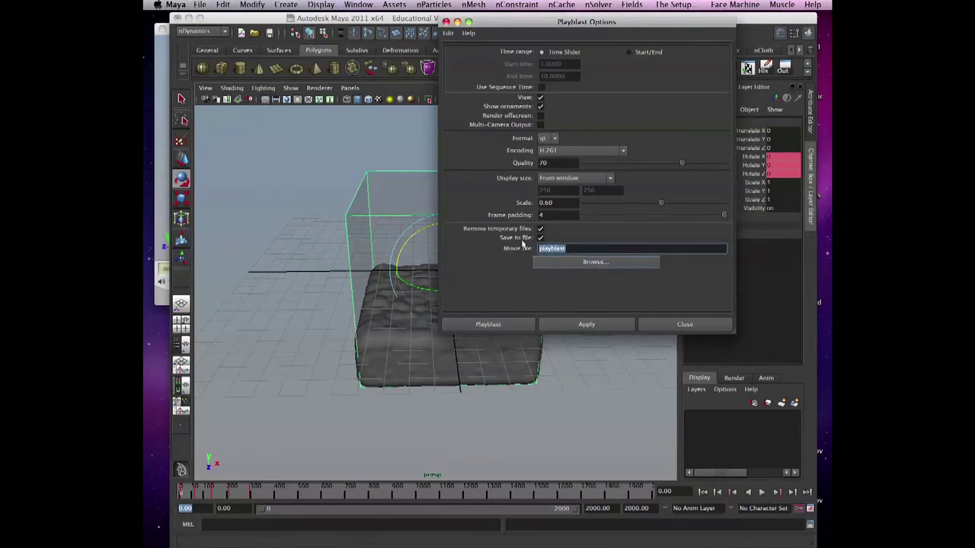
type("containerLiquids")
- Keep the playblast format as qt and choose H.261 as the encoding
left_click(553, 139)
left_click(554, 140)
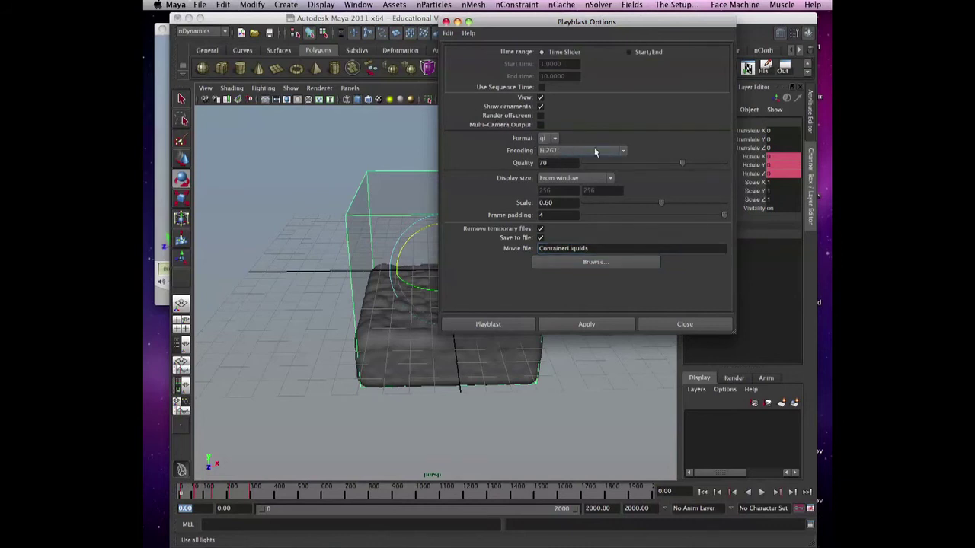
left_click(623, 151)
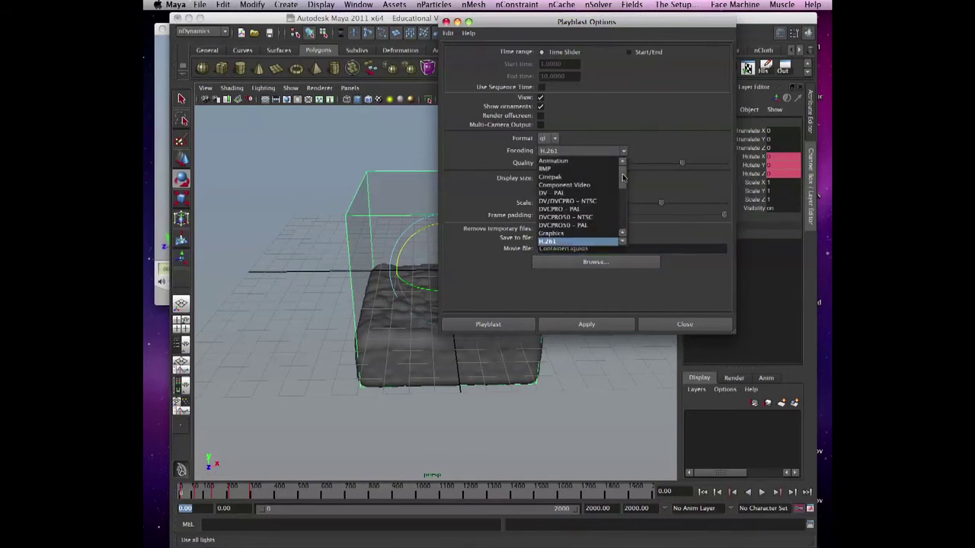
scroll(625, 179, "down", 3)
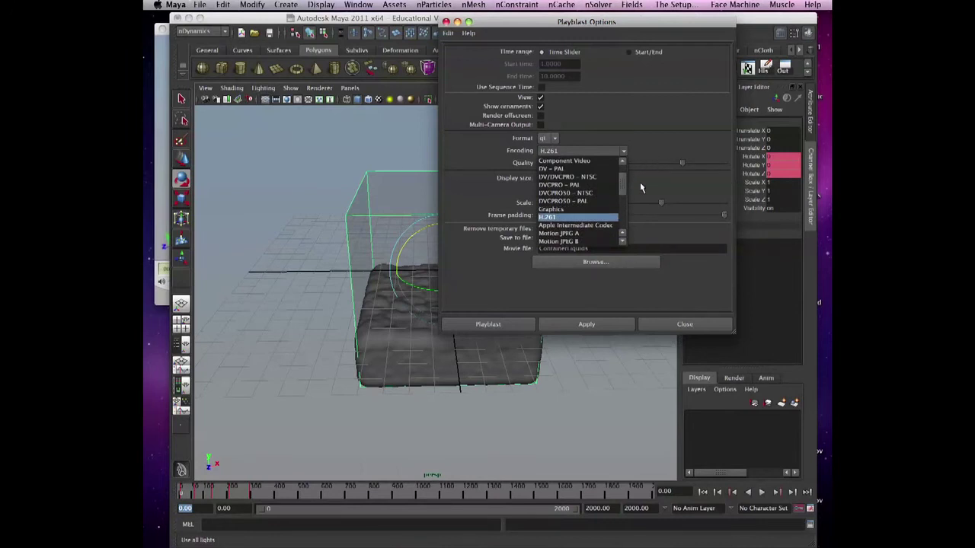
left_click(540, 217)
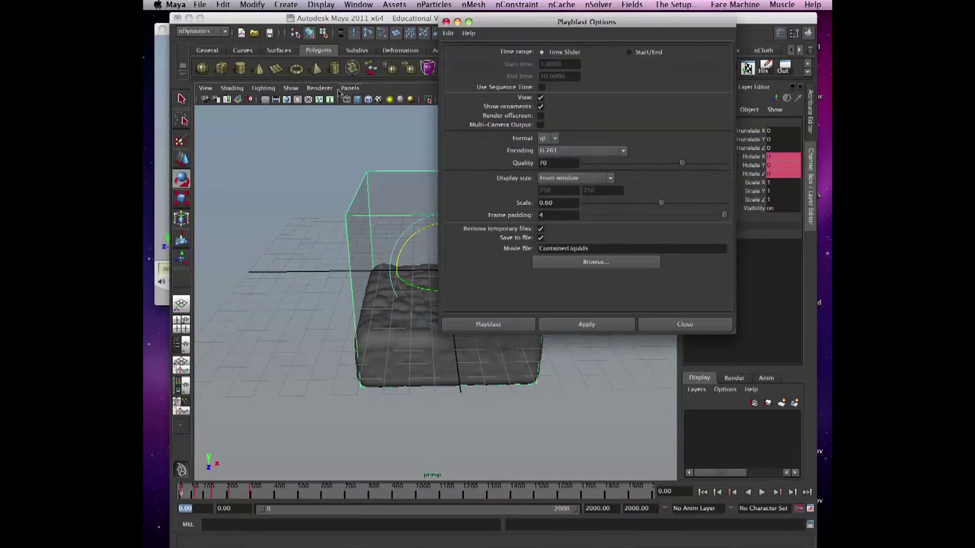
double_click(557, 201)
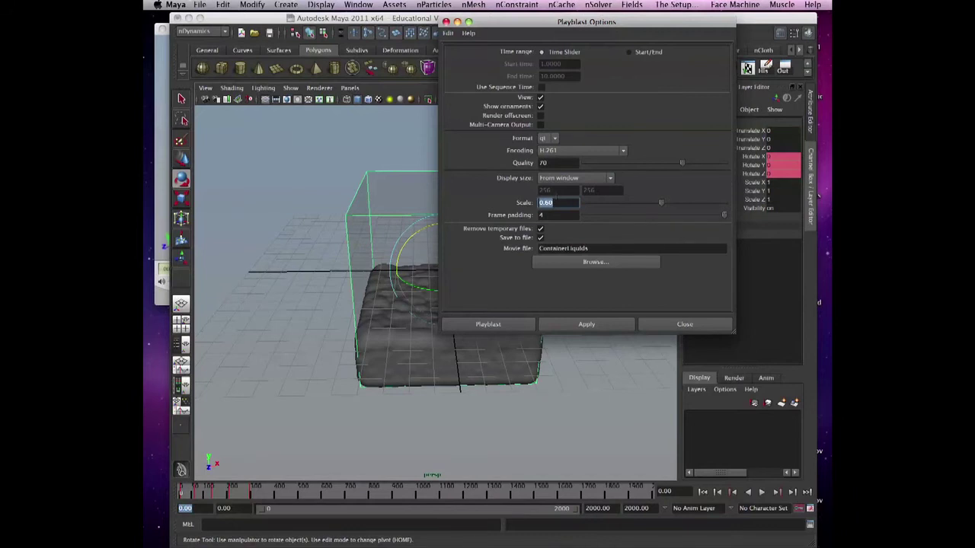
- Deselect the container in the four-view layout and maximize the perspective view again
left_click(346, 150)
key("space")
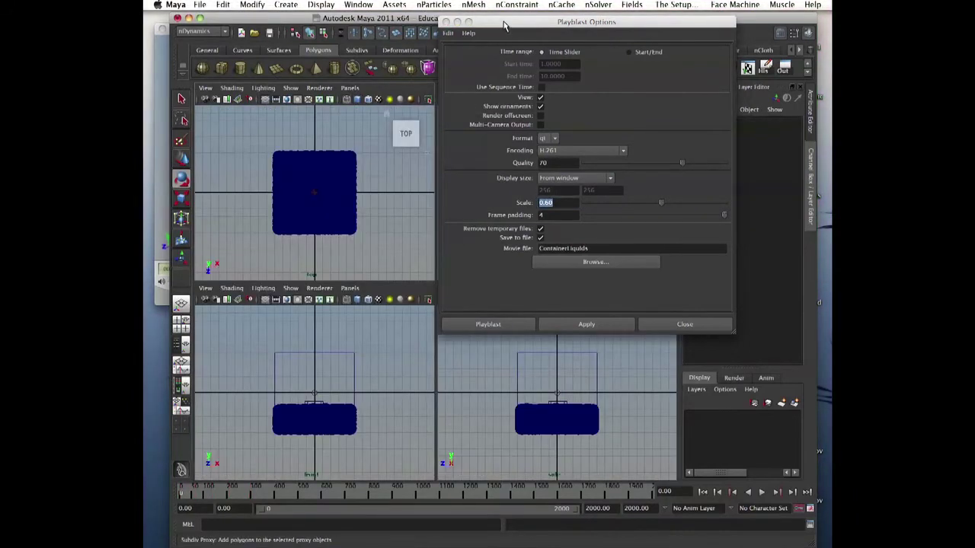
left_click_drag(502, 23, 710, 197)
left_click(548, 134)
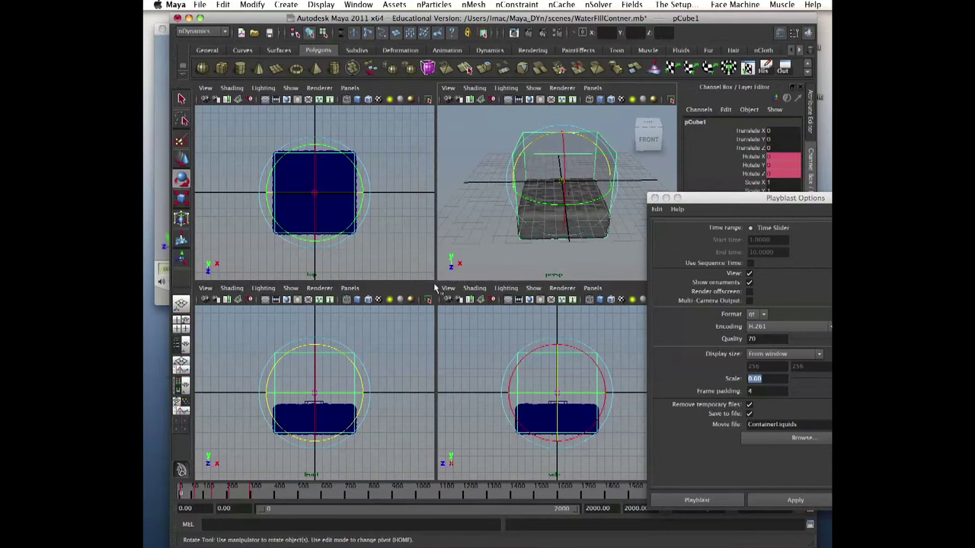
left_click(472, 179)
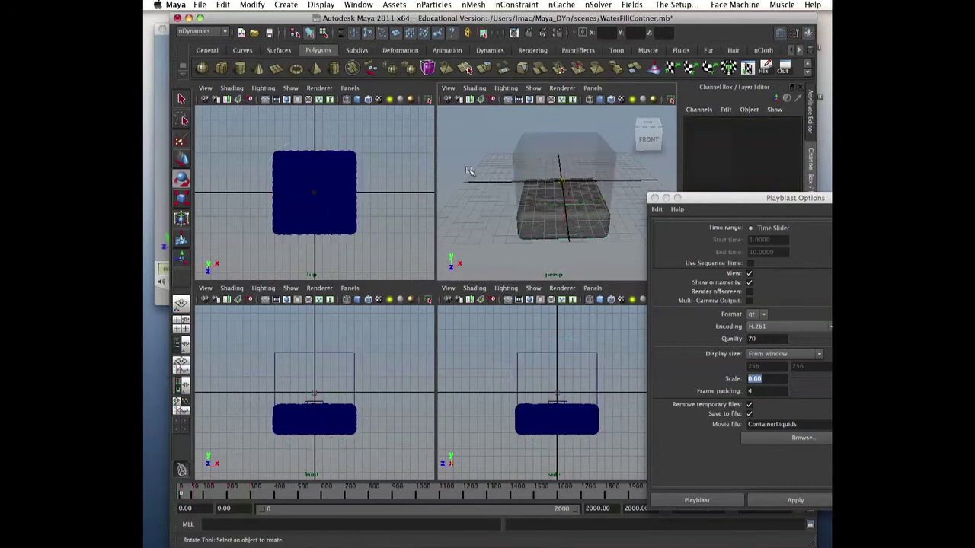
key("space")
left_click_drag(695, 207, 624, 101)
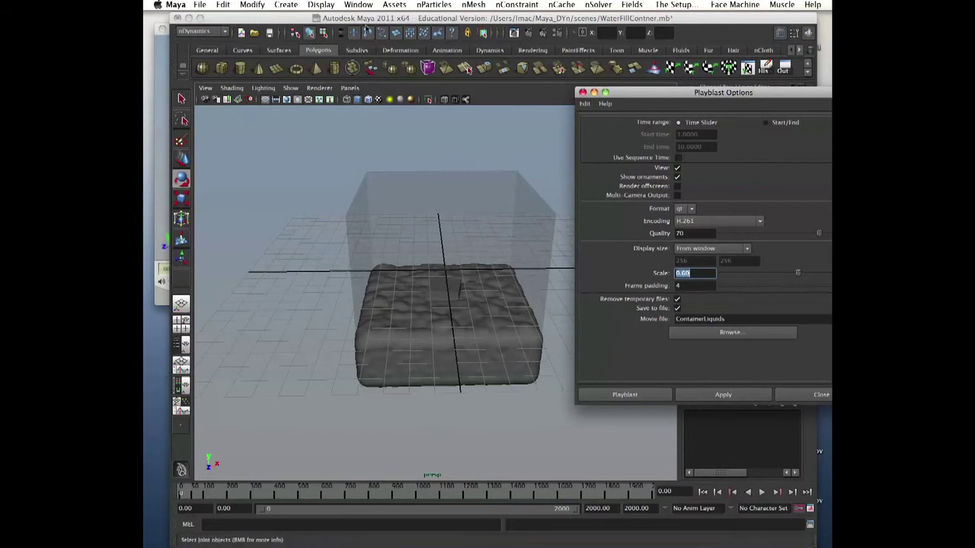
- Open the Hypershade and create a new Blinn material
left_click(333, 7)
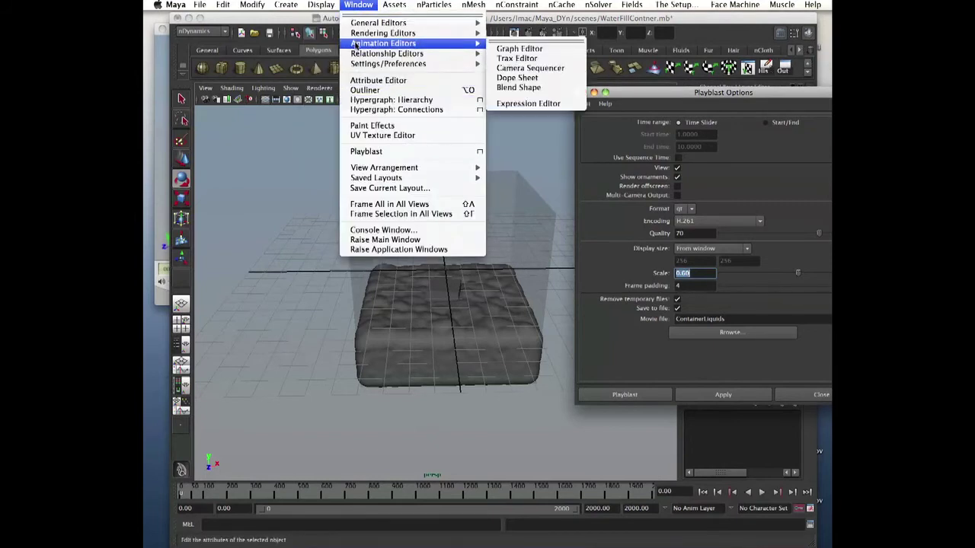
mouse_move(359, 34)
left_click(506, 57)
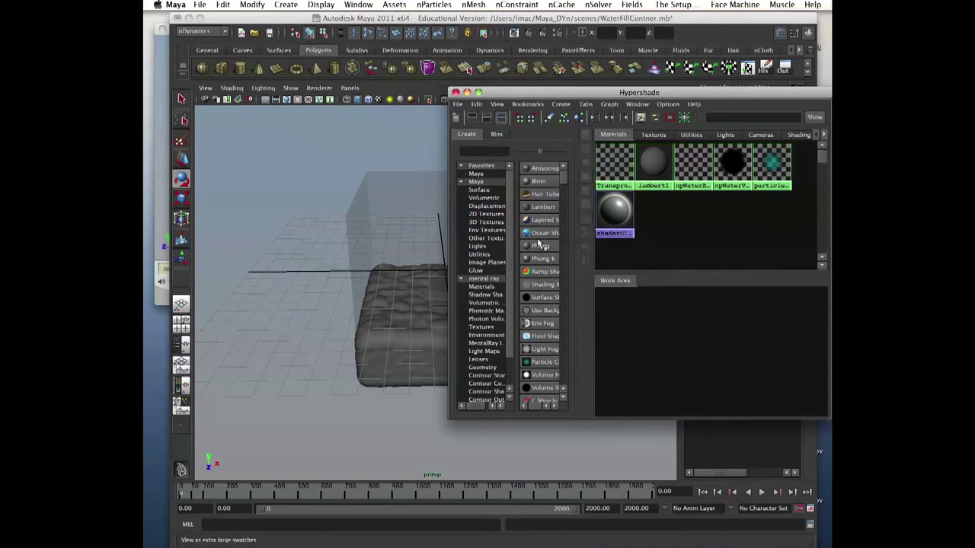
left_click(540, 180)
left_click_drag(638, 92, 379, 83)
left_click_drag(697, 95, 466, 329)
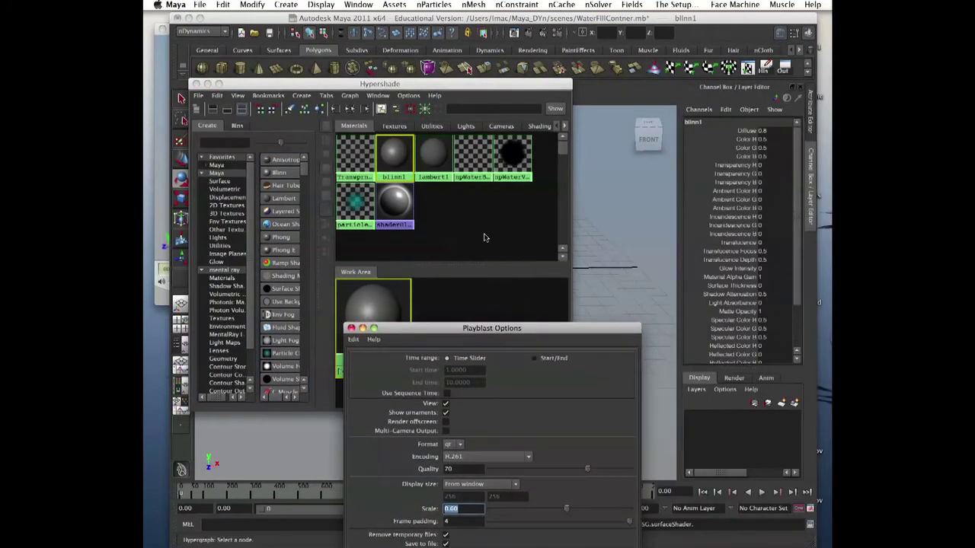
left_click(395, 157)
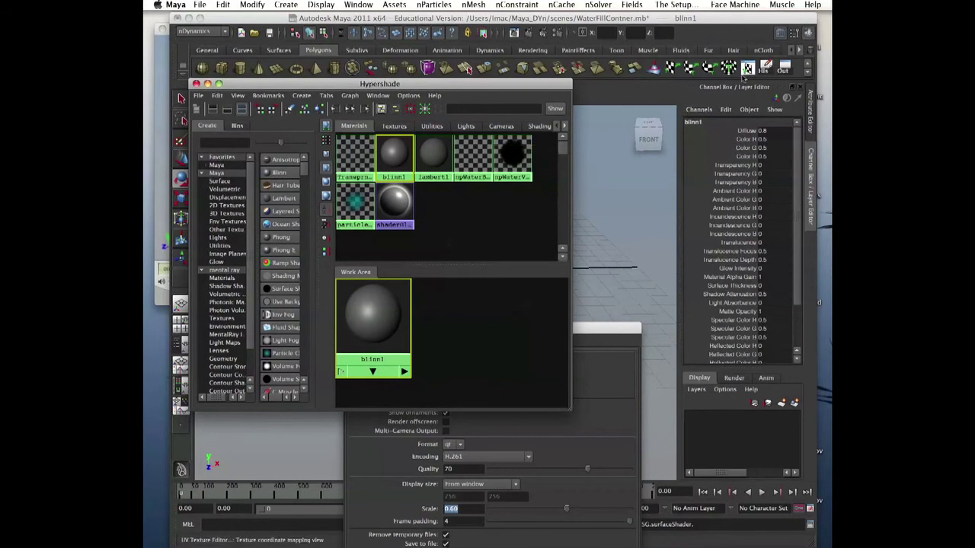
left_click_drag(519, 84, 520, 118)
- Give the new Blinn material a blue color and make it partly transparent
double_click(403, 188)
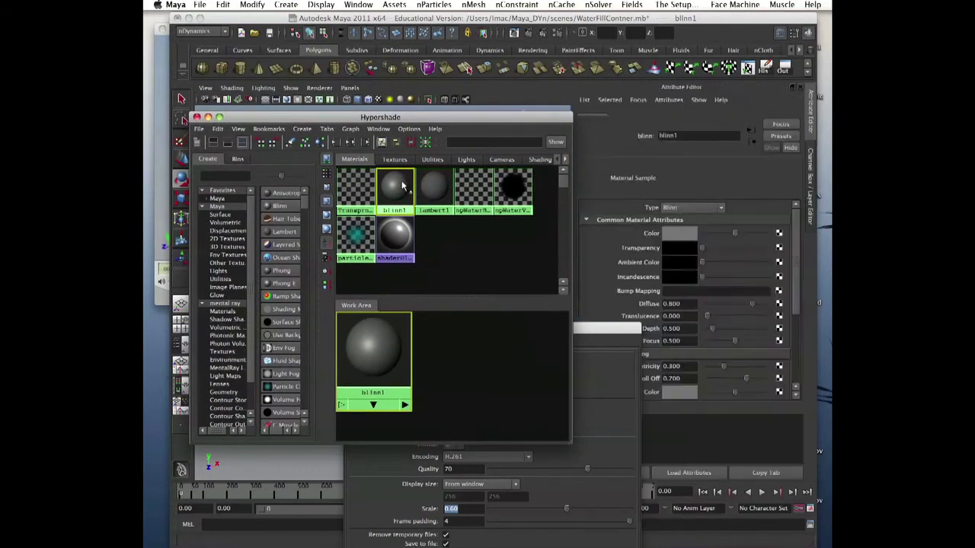
left_click(670, 249)
left_click_drag(733, 256, 706, 259)
left_click(742, 240)
- Select the liquid mesh polySurface1 in the Outliner, assign the blue Blinn material to it, and deselect it
left_click_drag(456, 118, 765, 89)
left_click(782, 69)
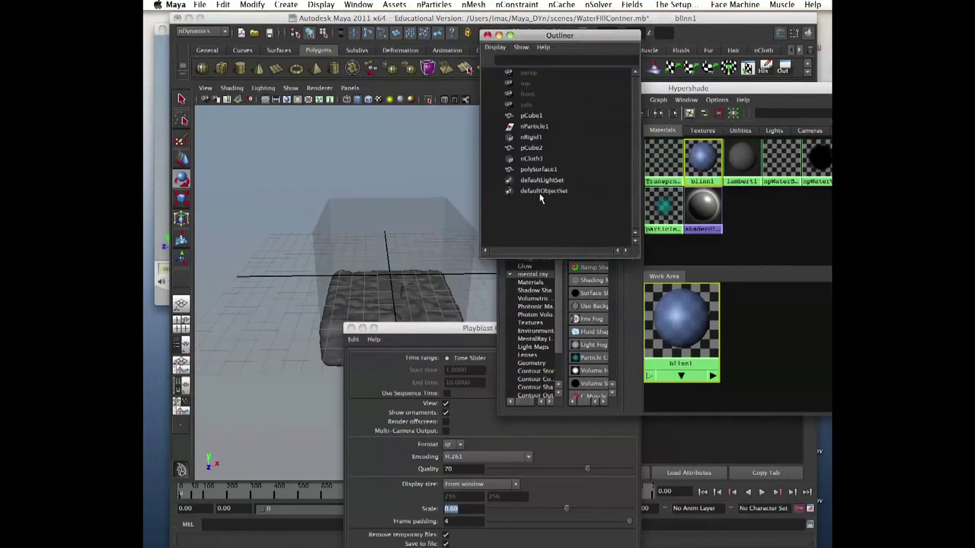
left_click(536, 170)
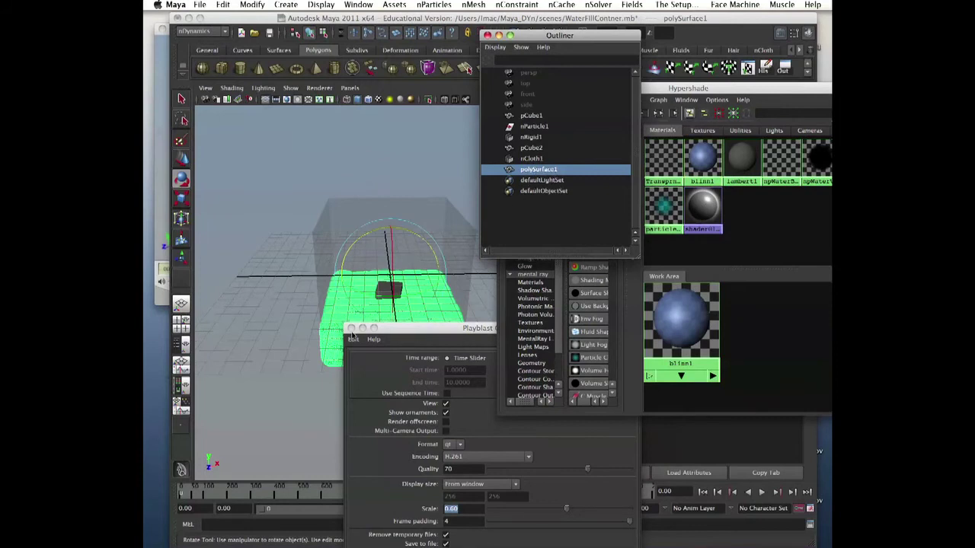
left_click(533, 158)
left_click(536, 171)
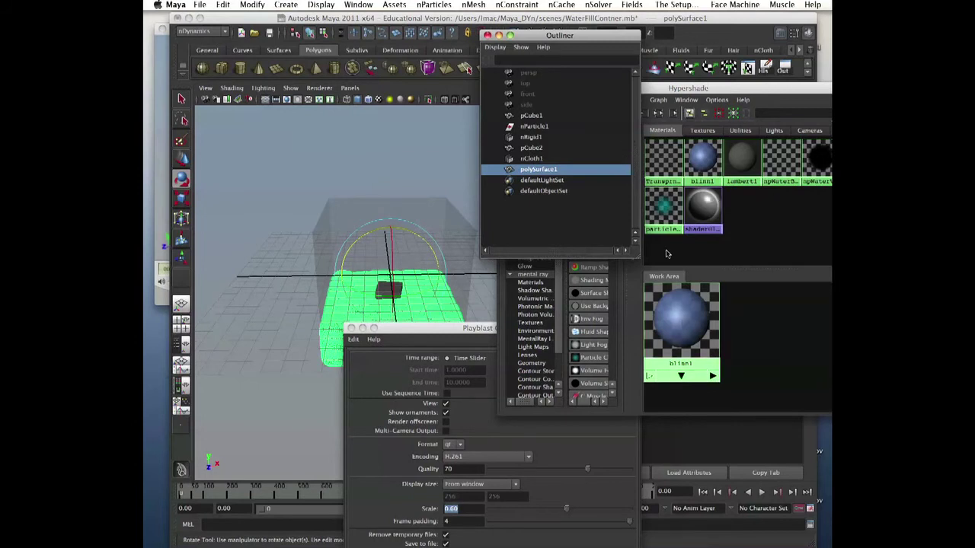
right_click(683, 327)
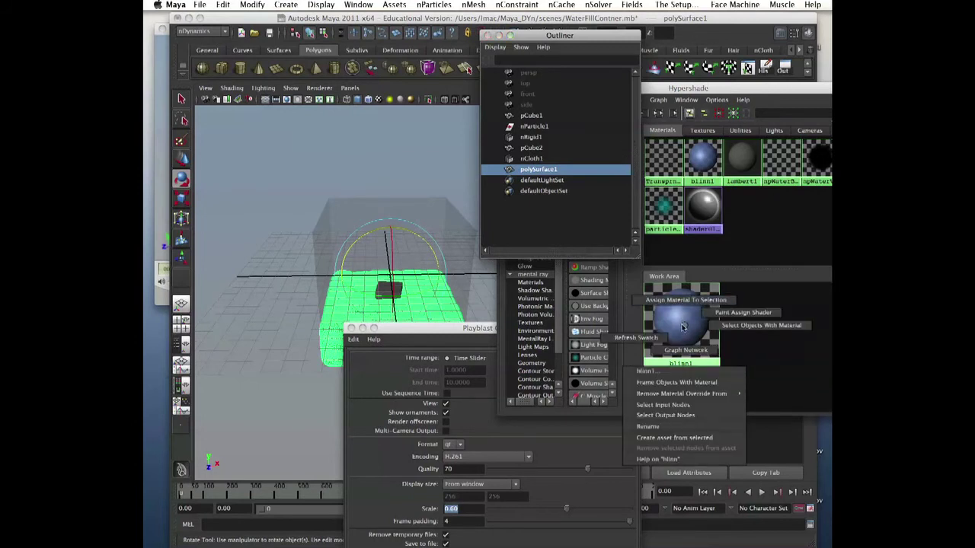
left_click(683, 300)
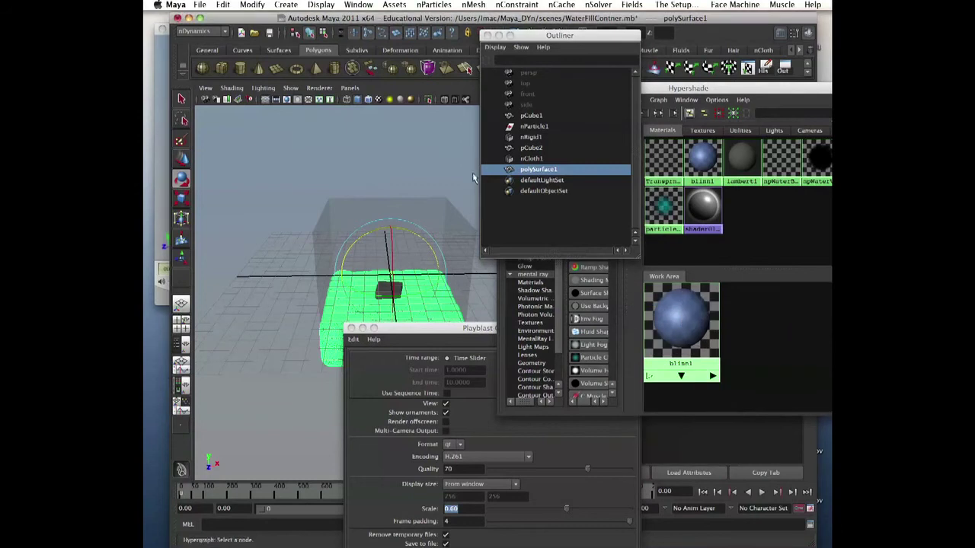
left_click(392, 170)
- Close the Outliner and browse from the Playblast options to the Maya_DYn project folder for the movie file's location
left_click_drag(474, 329, 745, 382)
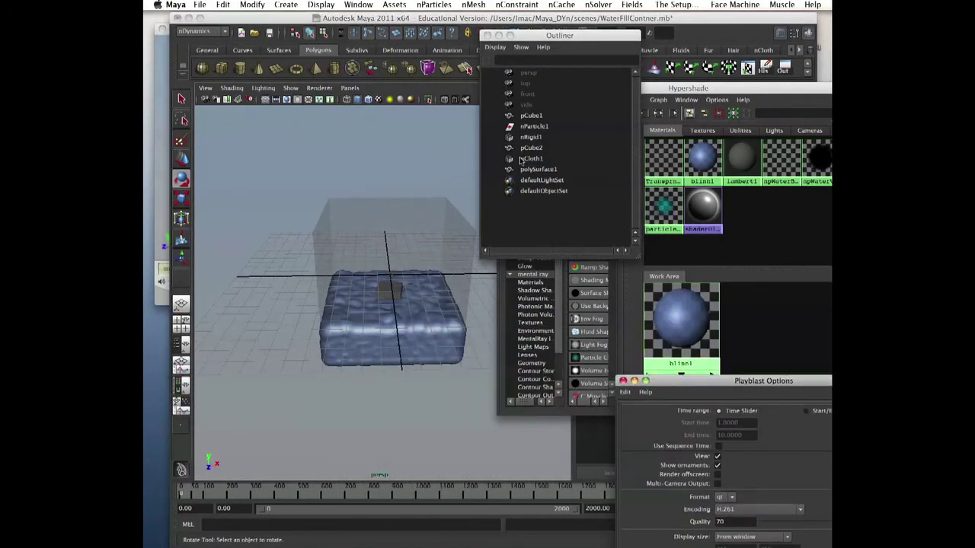
left_click(487, 35)
left_click_drag(652, 381, 452, 101)
left_click(564, 326)
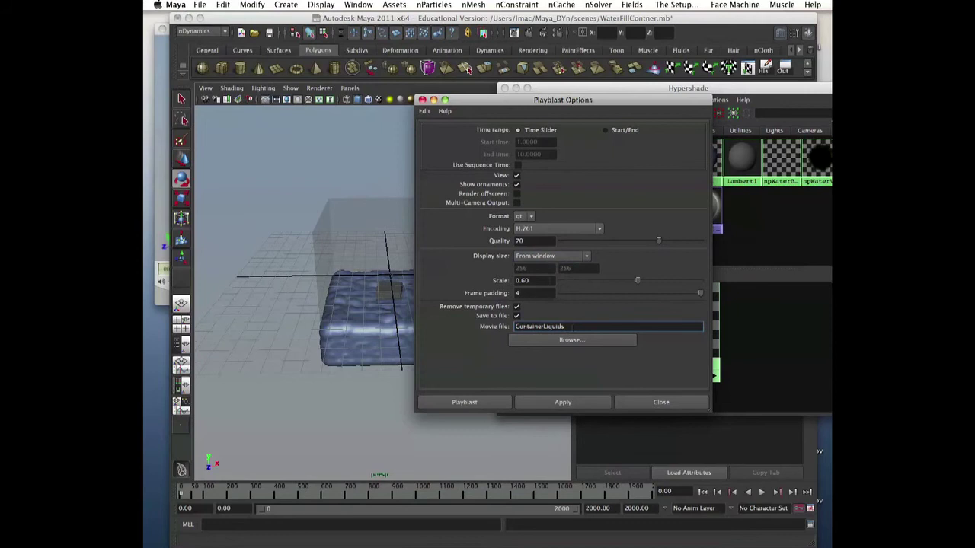
left_click(570, 341)
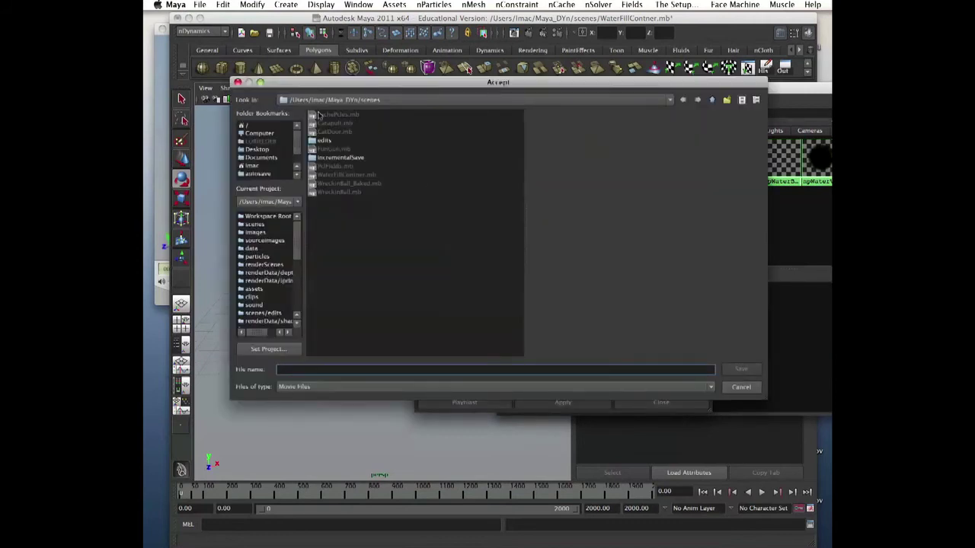
left_click(712, 100)
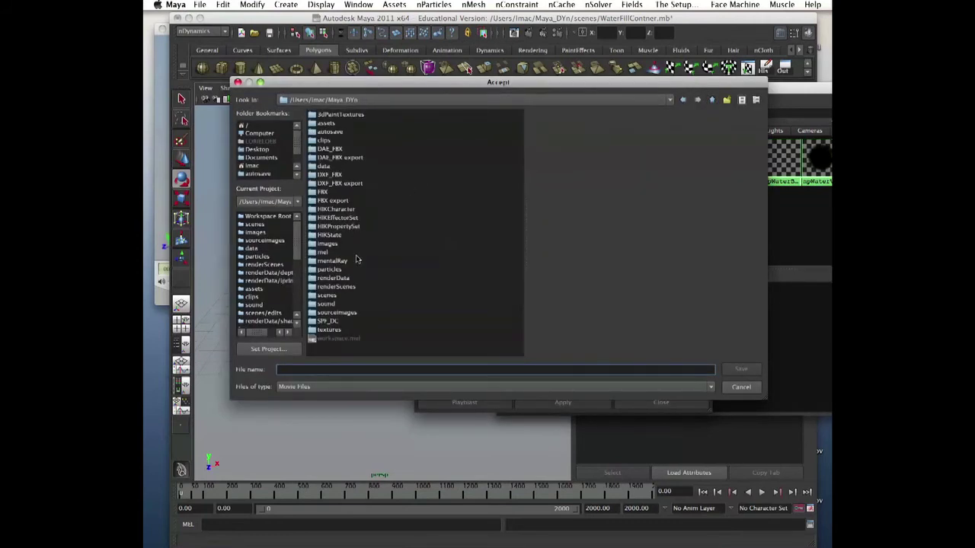